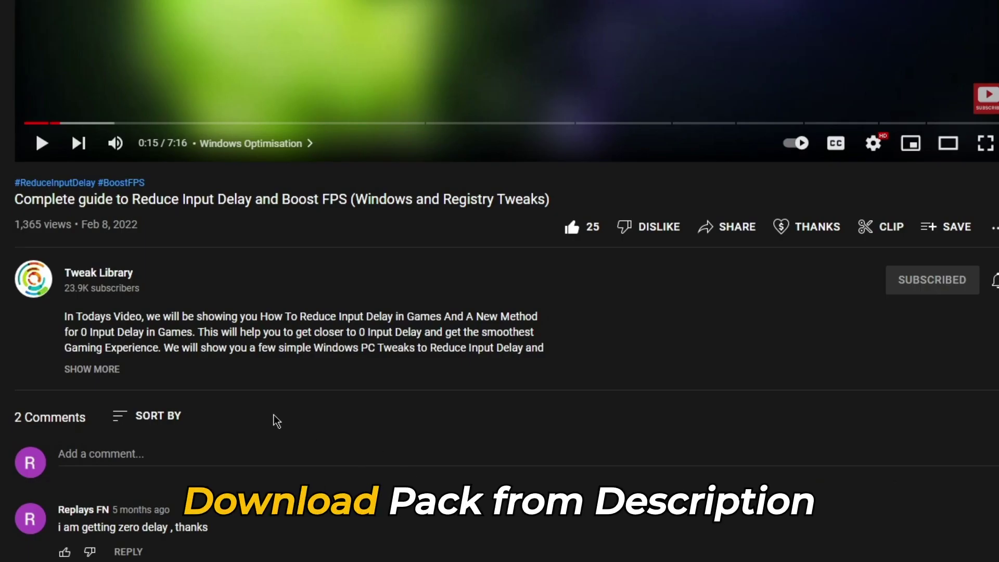
Expand the YouTube video's description to reveal the tweak pack's download link
{"action": "left_click", "coordinate": [96, 369]}
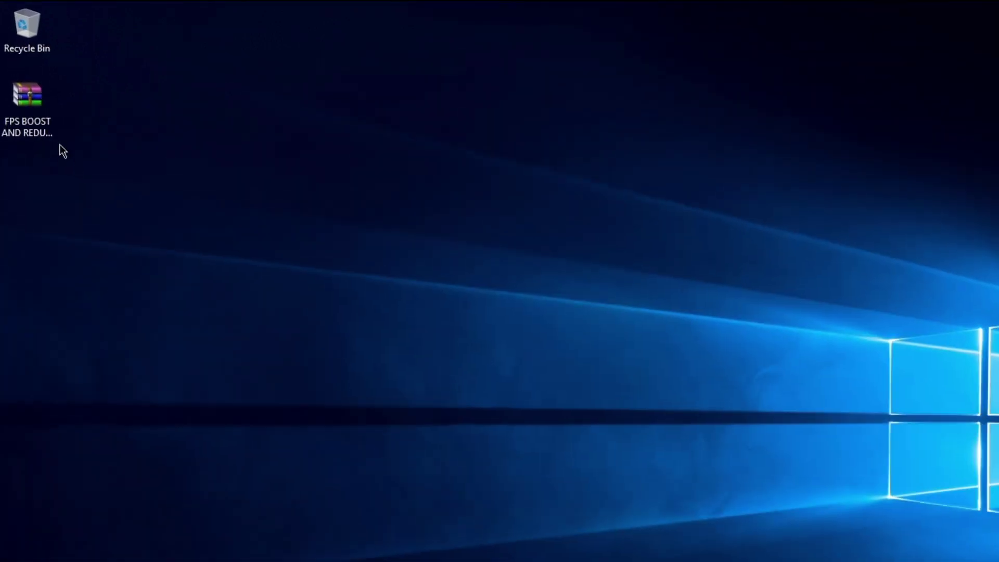
Extract the FPS BOOST AND REDUCE DELAY PACK archive and open its 0 .RESTORE POINT folder
{"action": "left_click", "coordinate": [34, 85]}
{"action": "right_click", "coordinate": [34, 85]}
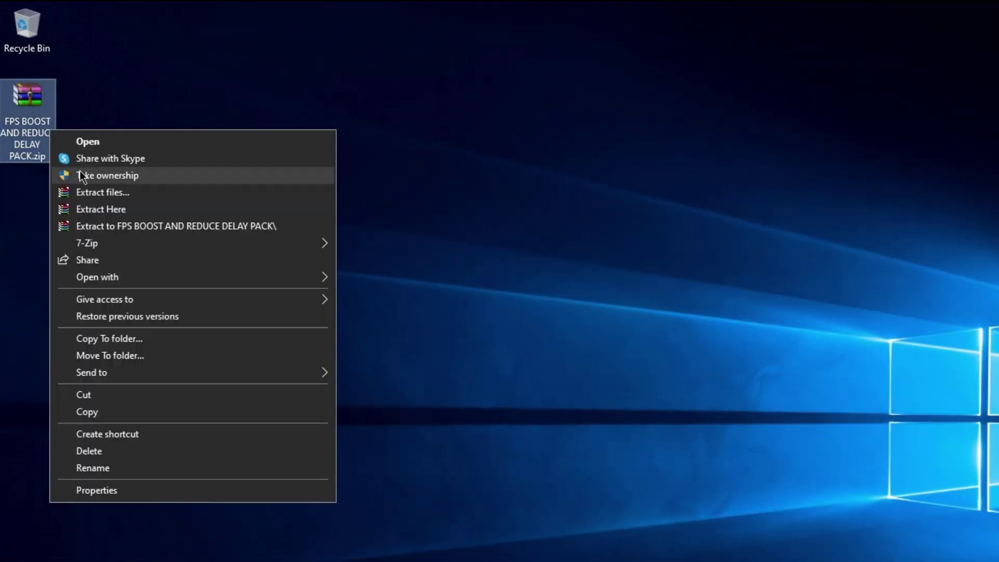
{"action": "left_click", "coordinate": [76, 154]}
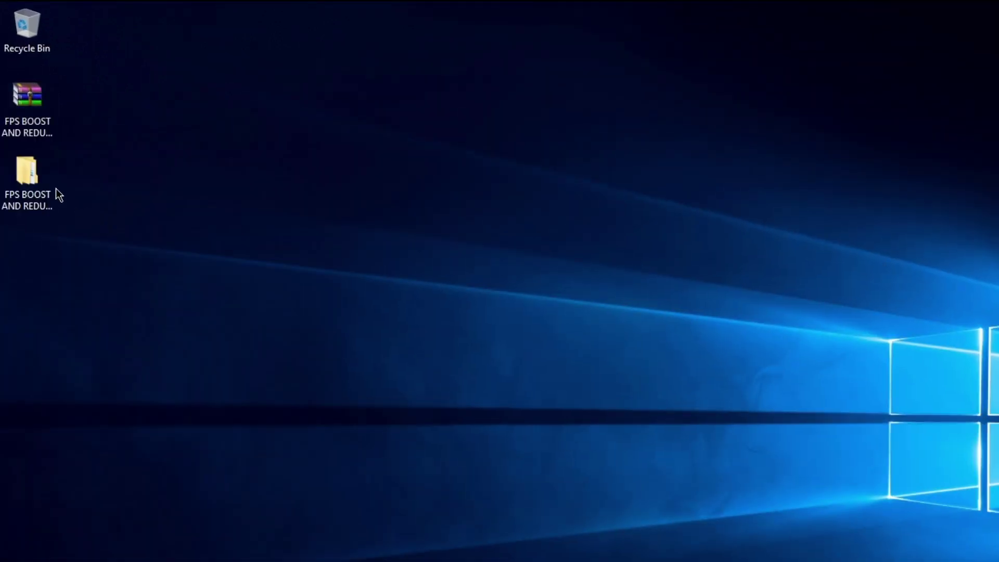
{"action": "double_click", "coordinate": [59, 192]}
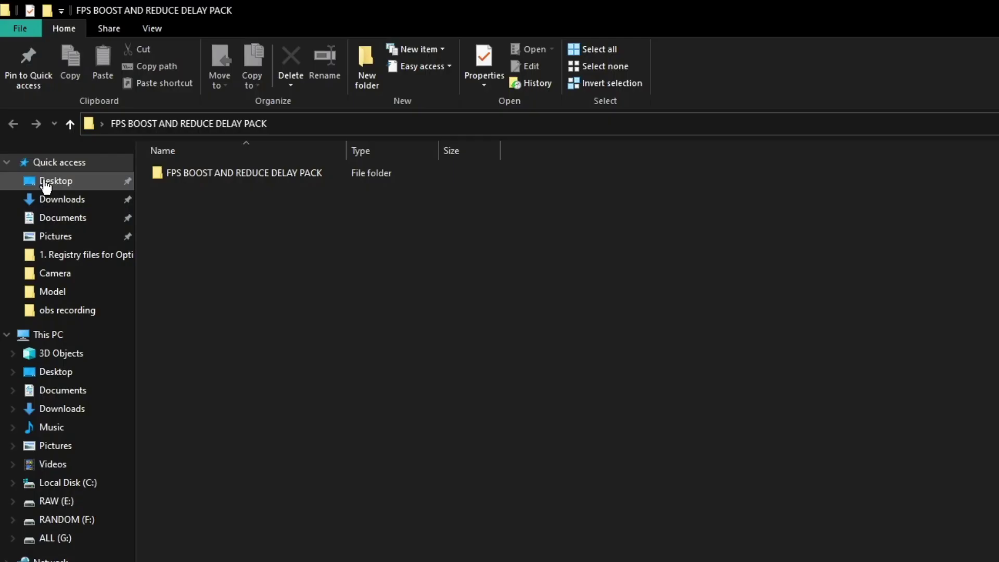
{"action": "double_click", "coordinate": [210, 177]}
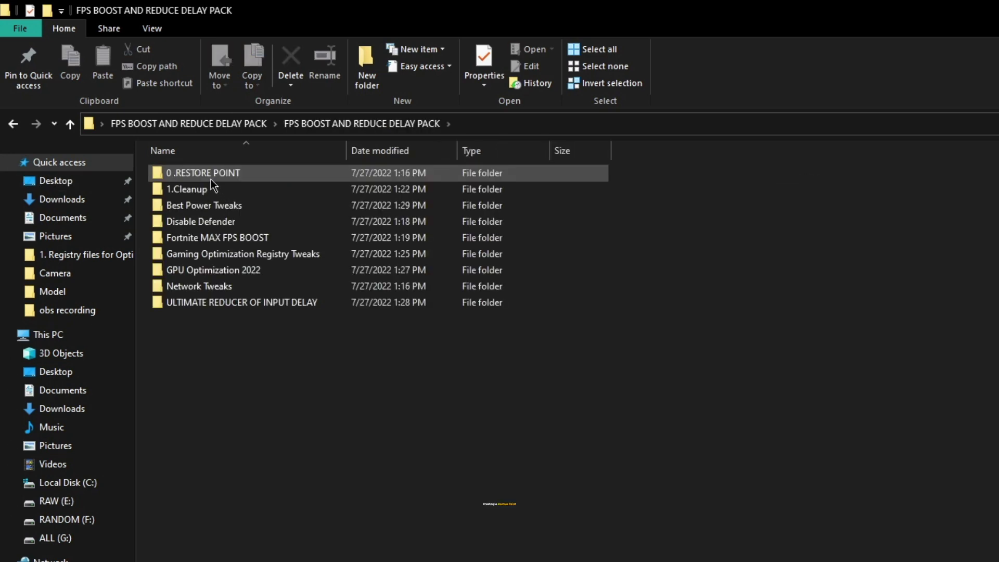
{"action": "double_click", "coordinate": [211, 178]}
Create a restore point named 'before tweaks' for Local Disk (C:), then close System Protection
{"action": "double_click", "coordinate": [210, 187]}
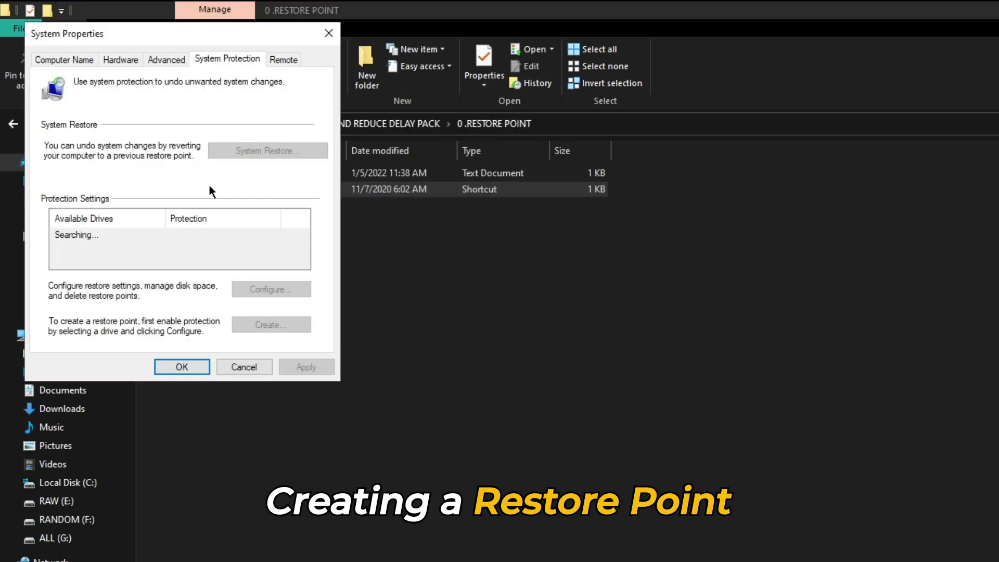
{"action": "left_click", "coordinate": [207, 249]}
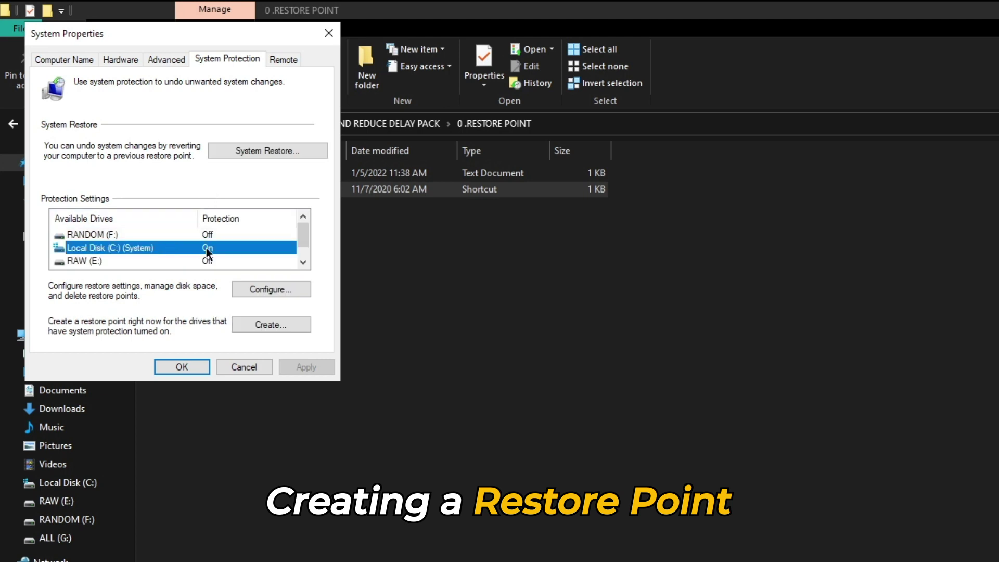
{"action": "left_click", "coordinate": [275, 324]}
{"action": "type", "text": "before tweaks"}
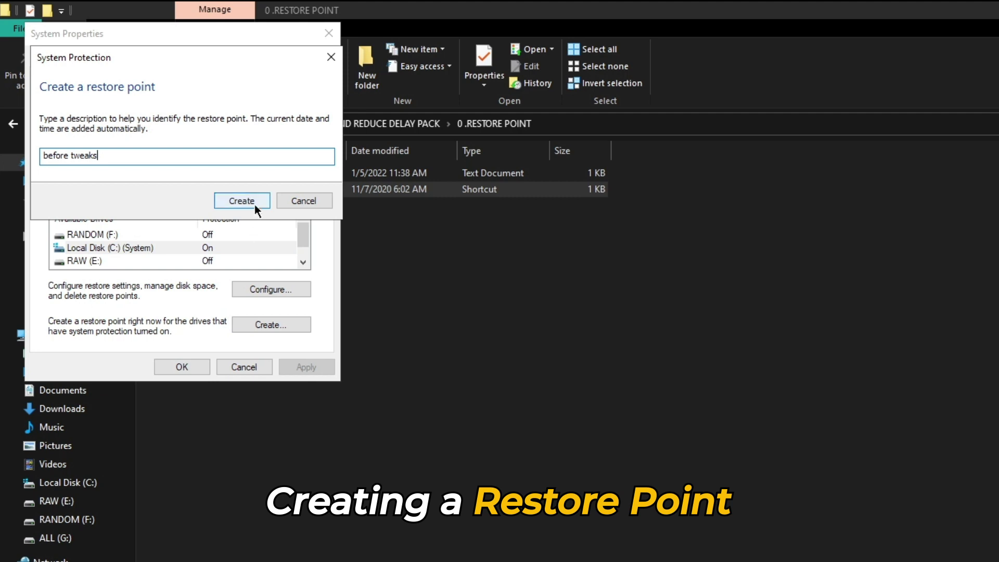
{"action": "left_click", "coordinate": [255, 204]}
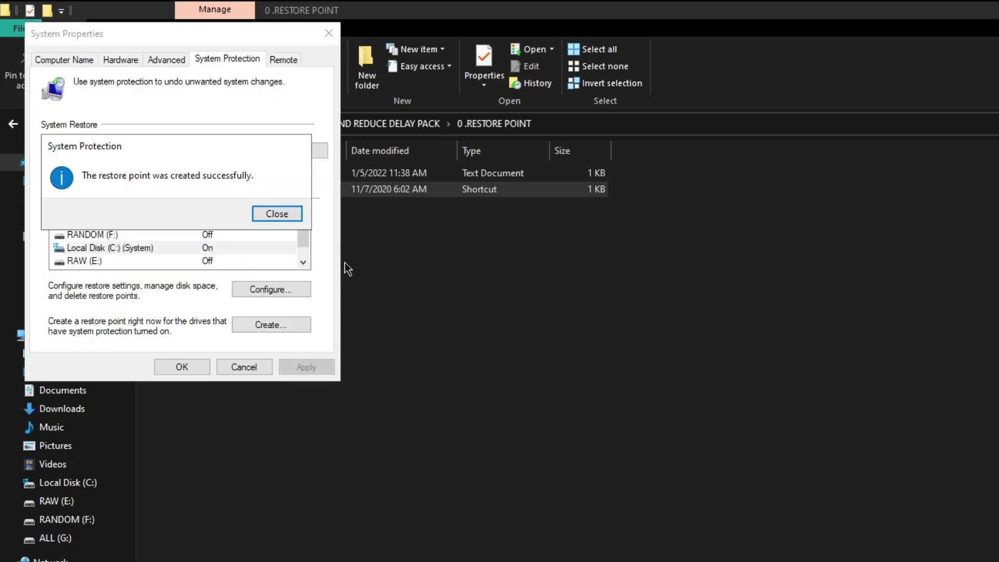
{"action": "left_click", "coordinate": [289, 216]}
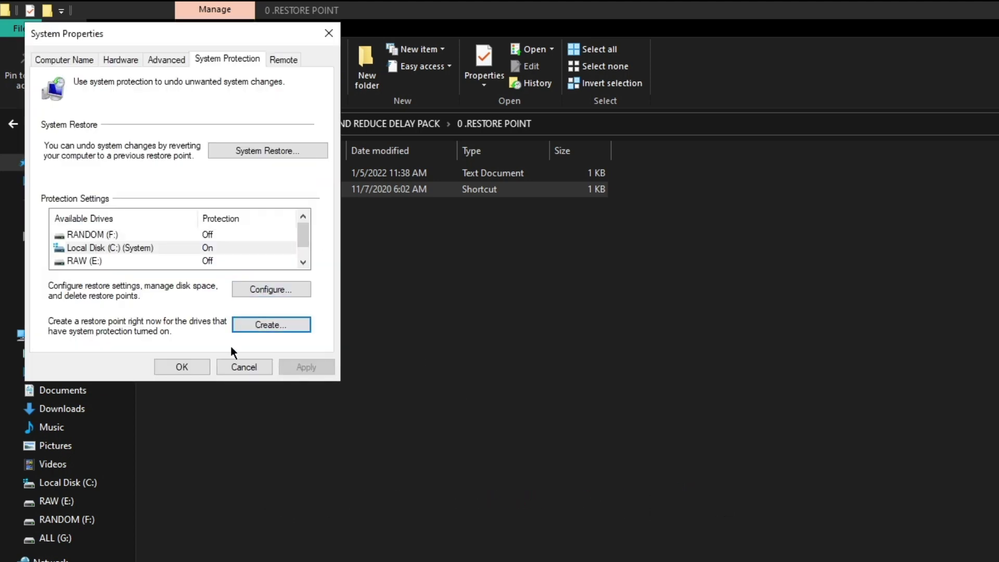
{"action": "left_click", "coordinate": [206, 365]}
Run Delete Log Files.bat and Delete Temporary Files.bat from the 1.Cleanup folder
{"action": "left_click", "coordinate": [14, 123]}
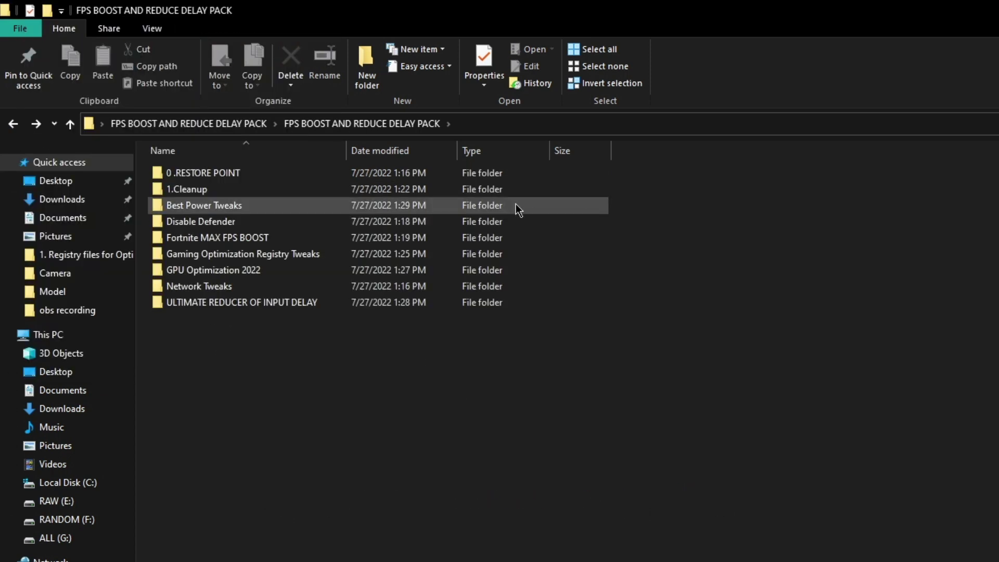
{"action": "left_click", "coordinate": [443, 188]}
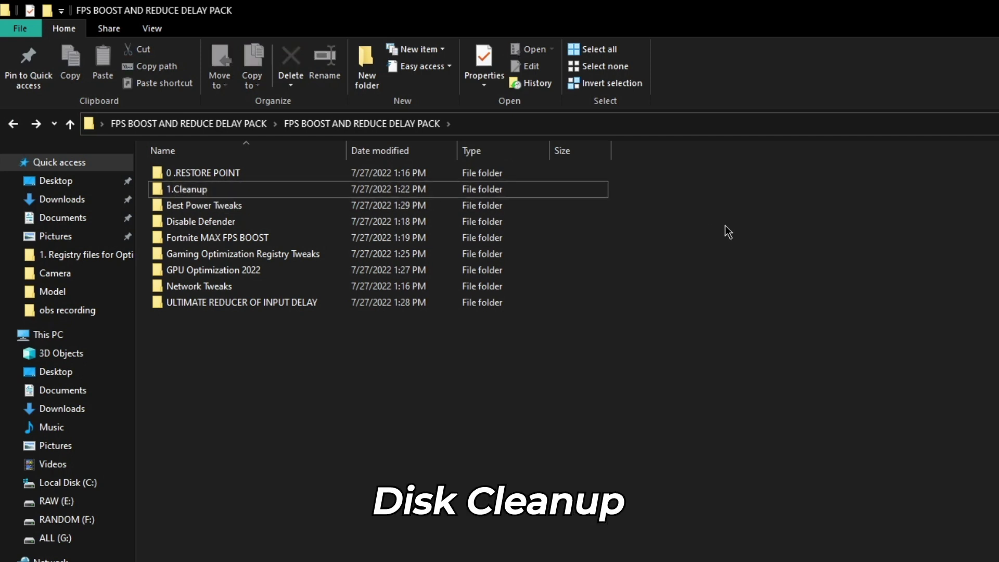
{"action": "double_click", "coordinate": [253, 188]}
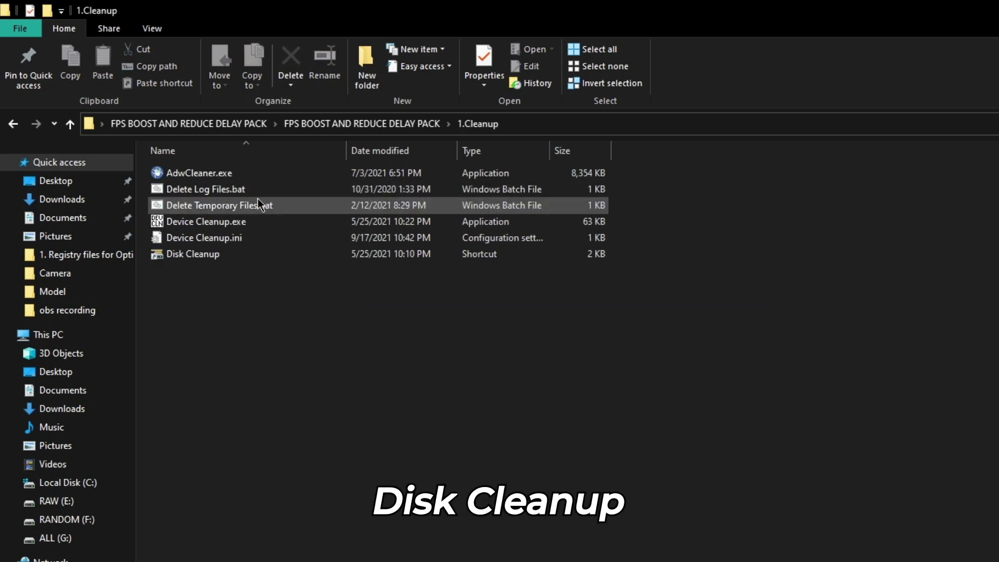
{"action": "double_click", "coordinate": [249, 192]}
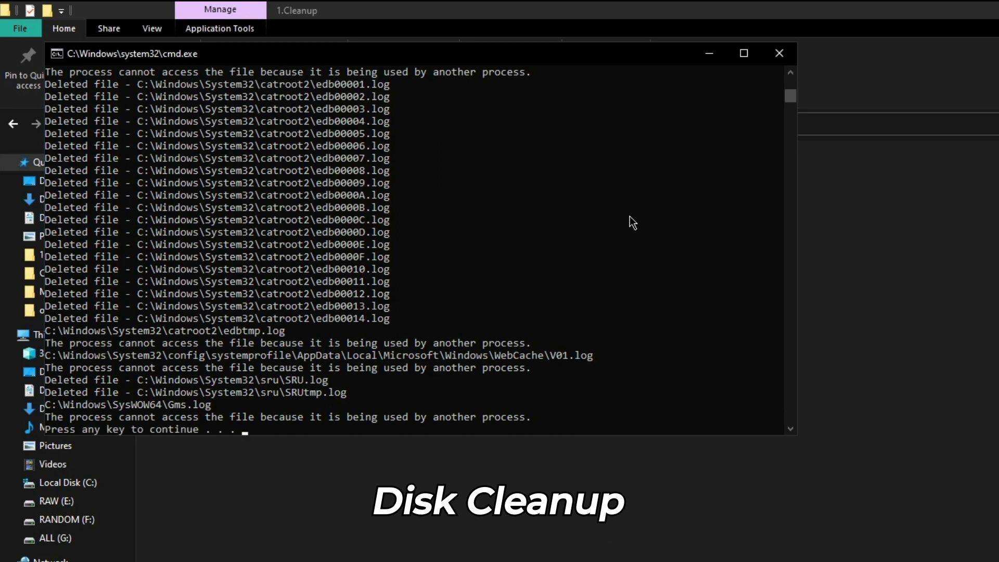
{"action": "key", "text": "Return"}
{"action": "double_click", "coordinate": [253, 205]}
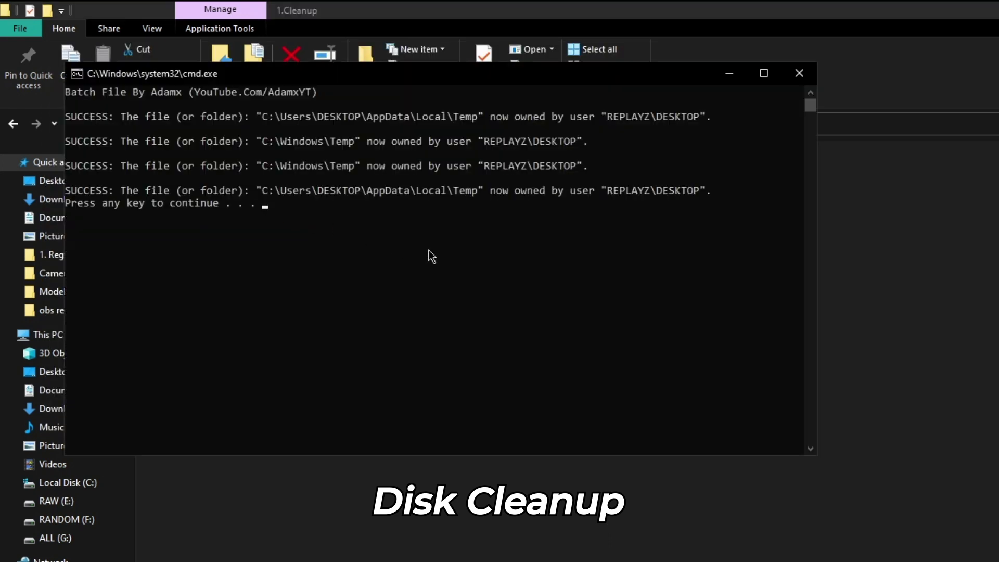
{"action": "key", "text": "Return"}
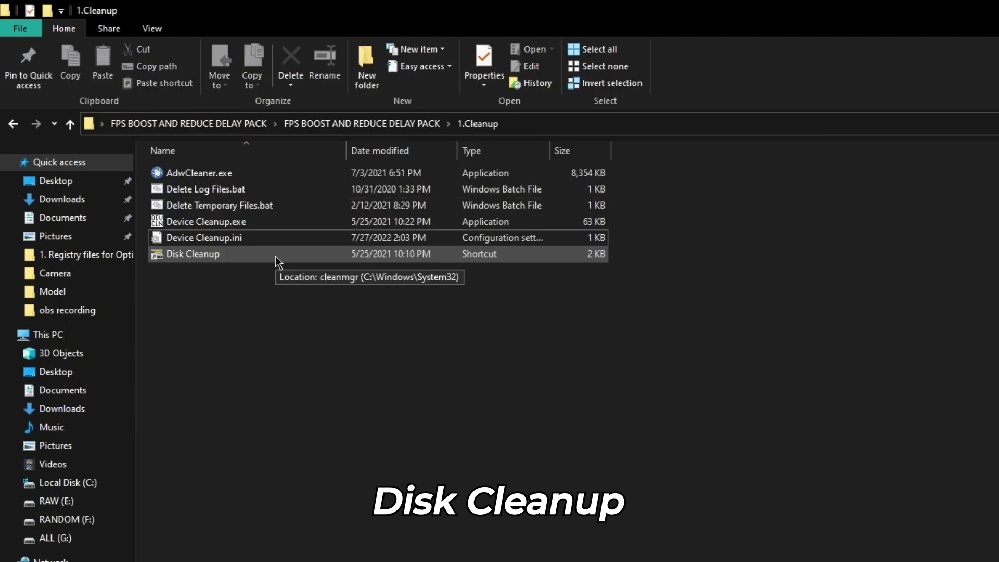
Run Disk Cleanup on drive C: and permanently delete the checked files
{"action": "double_click", "coordinate": [275, 255]}
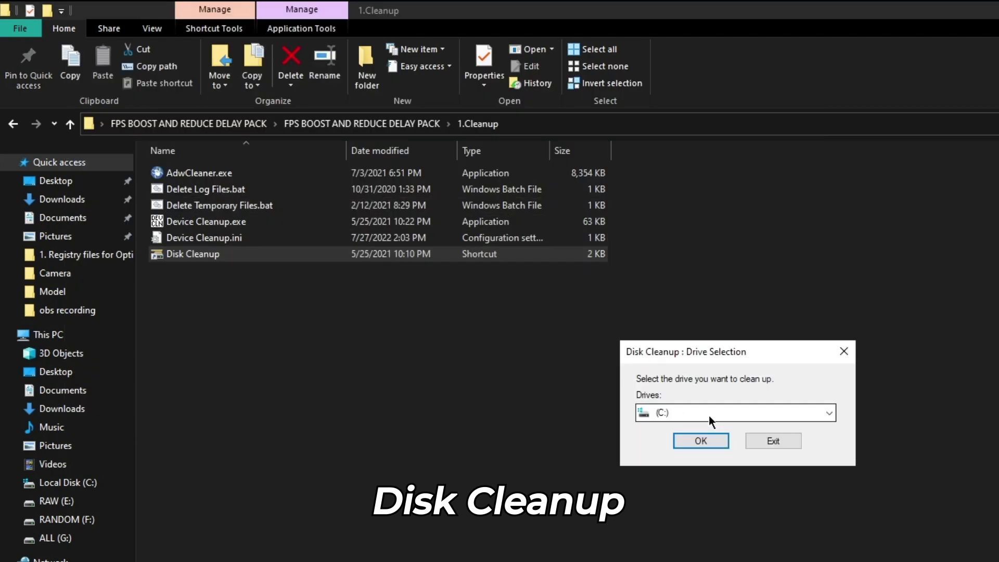
{"action": "left_click", "coordinate": [700, 440]}
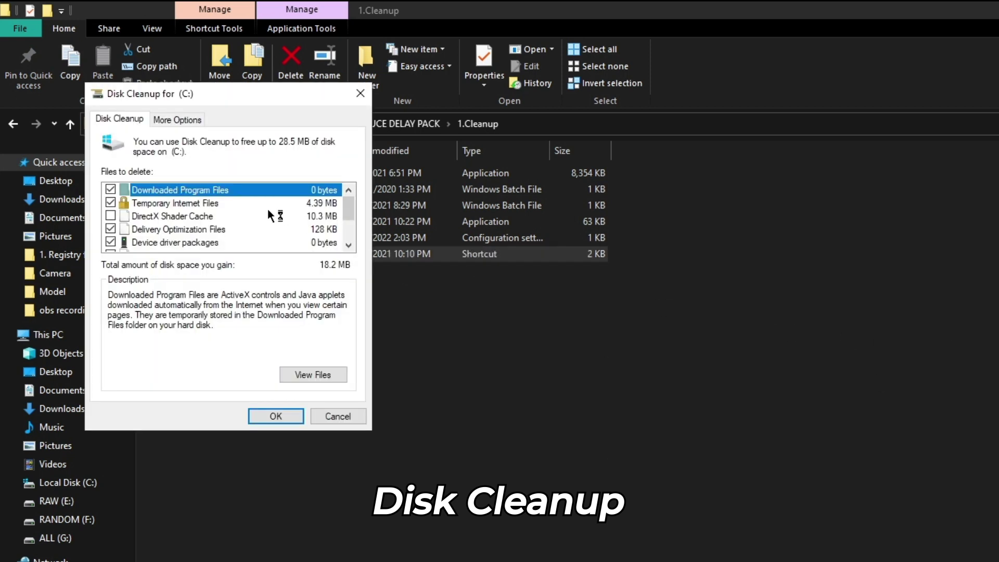
{"action": "left_click_drag", "start_coordinate": [342, 200], "coordinate": [342, 232]}
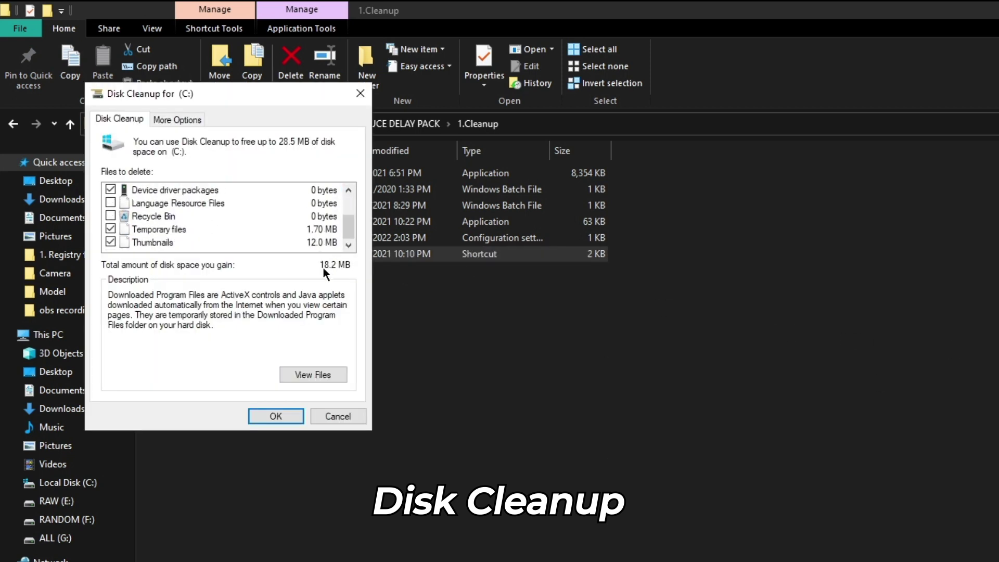
{"action": "left_click", "coordinate": [276, 416]}
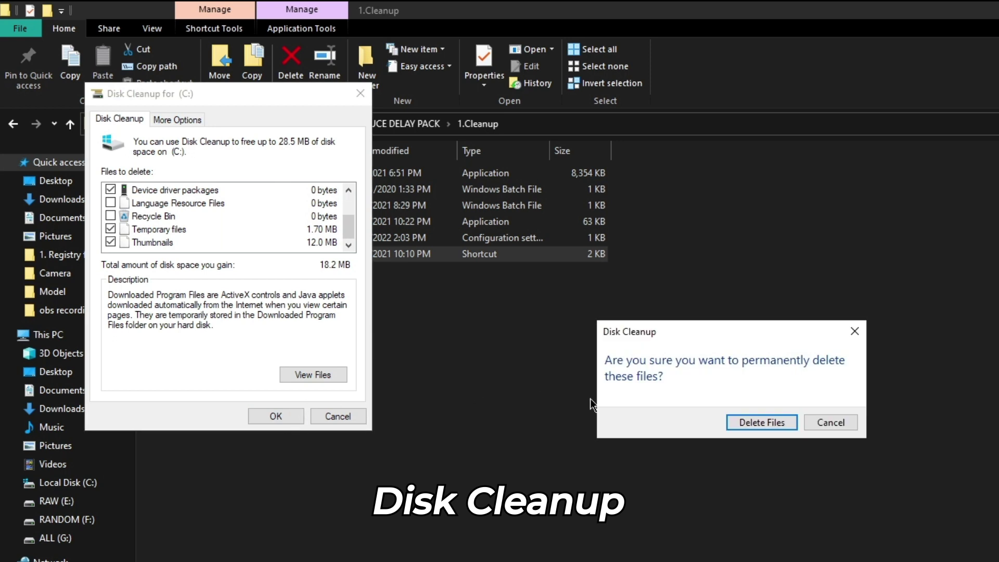
{"action": "left_click", "coordinate": [750, 416]}
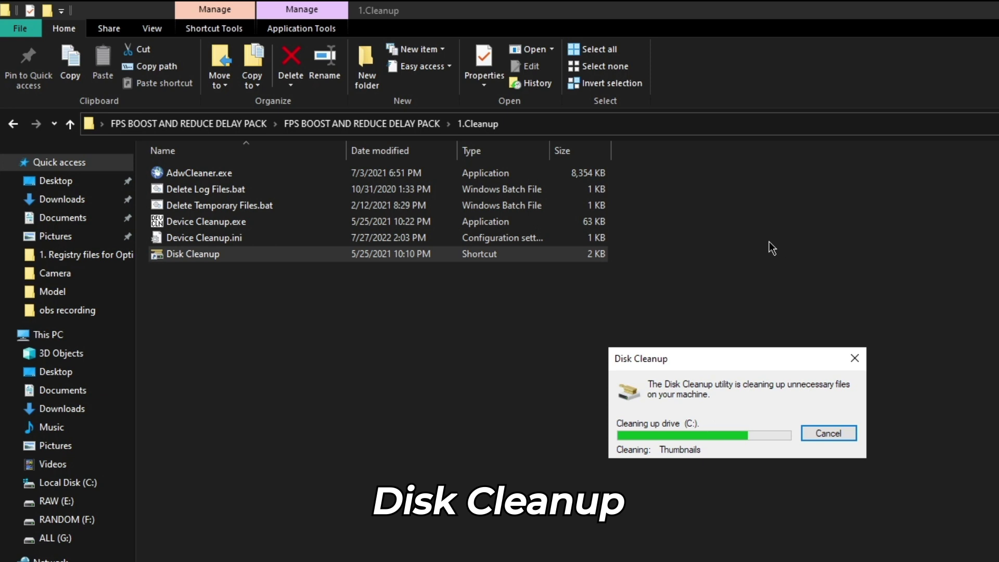
{"action": "key", "text": "alt+Up"}
Merge the CPU Throttling and Energy Estimation .reg files from Best Power Tweaks
{"action": "left_click", "coordinate": [274, 208]}
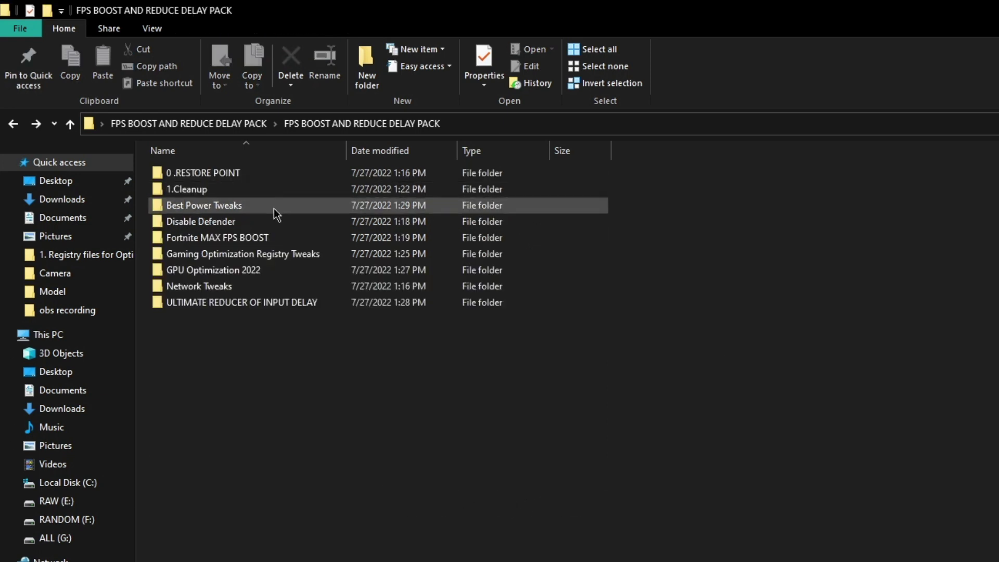
{"action": "double_click", "coordinate": [274, 208]}
{"action": "left_click", "coordinate": [250, 226]}
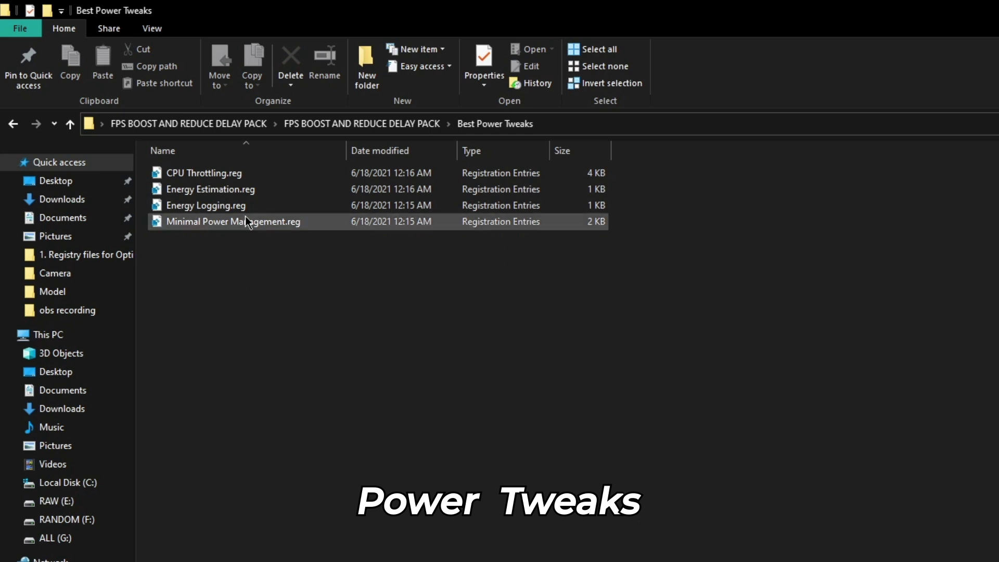
{"action": "double_click", "coordinate": [232, 176]}
{"action": "left_click", "coordinate": [804, 437]}
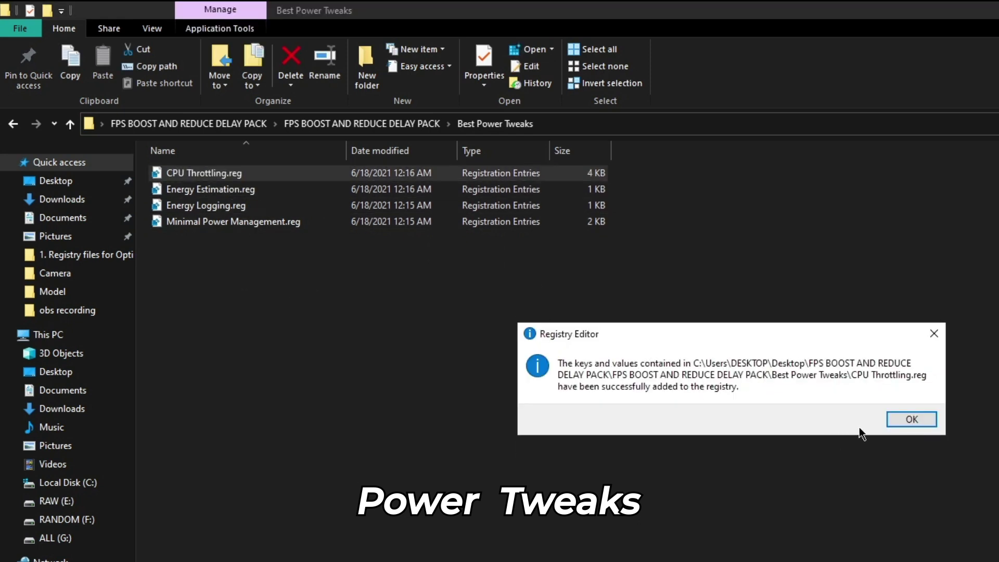
{"action": "left_click", "coordinate": [903, 424]}
{"action": "double_click", "coordinate": [307, 189]}
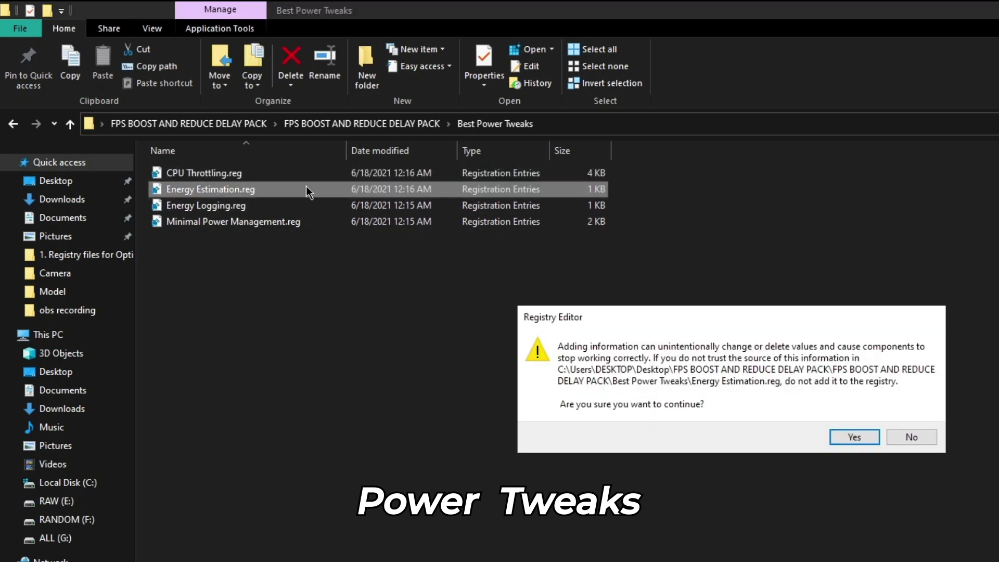
{"action": "left_click", "coordinate": [801, 436]}
{"action": "left_click", "coordinate": [890, 422]}
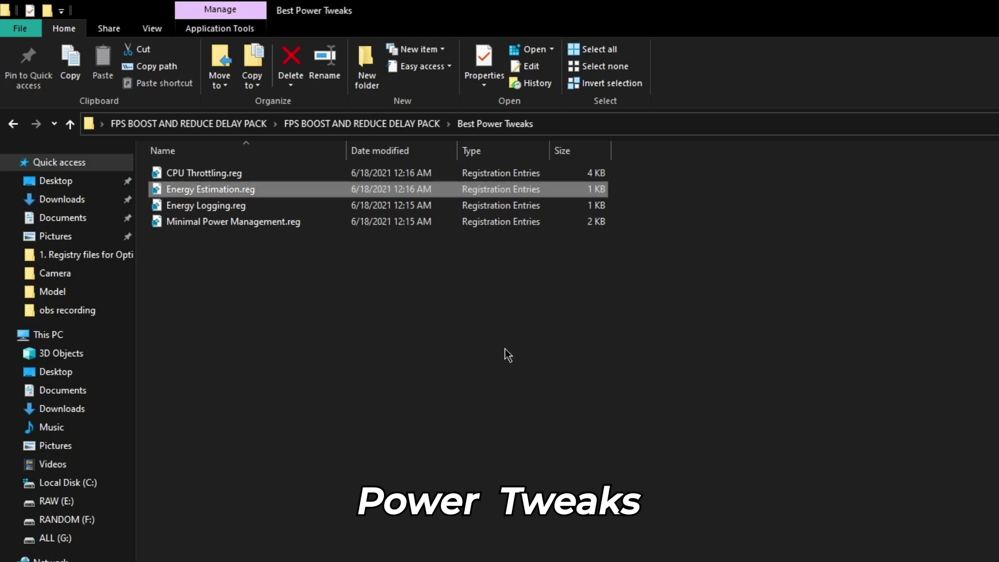
Merge the Energy Logging and Minimal Power Management .reg files into the registry
{"action": "double_click", "coordinate": [250, 209]}
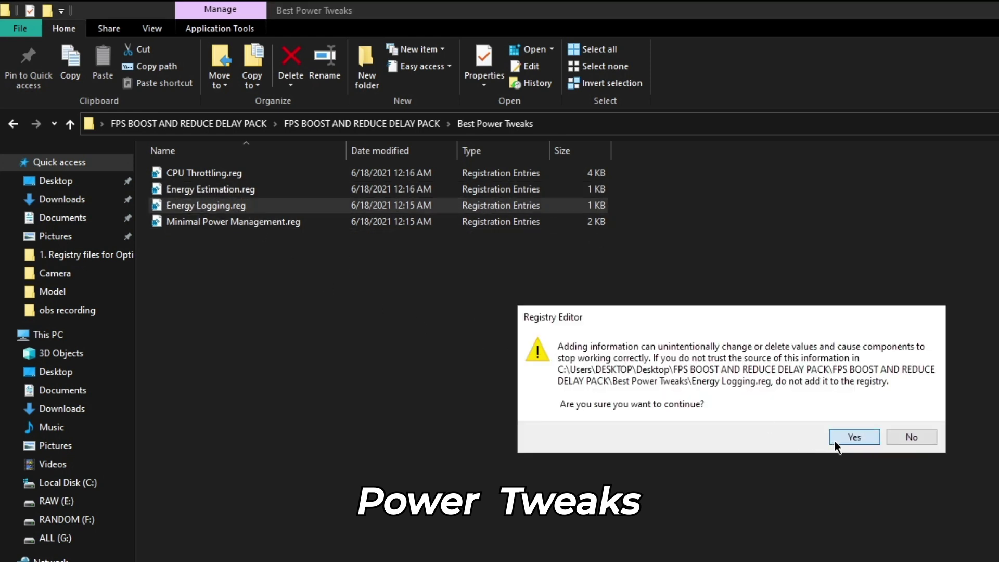
{"action": "left_click", "coordinate": [834, 440]}
{"action": "left_click", "coordinate": [896, 422]}
{"action": "double_click", "coordinate": [277, 225]}
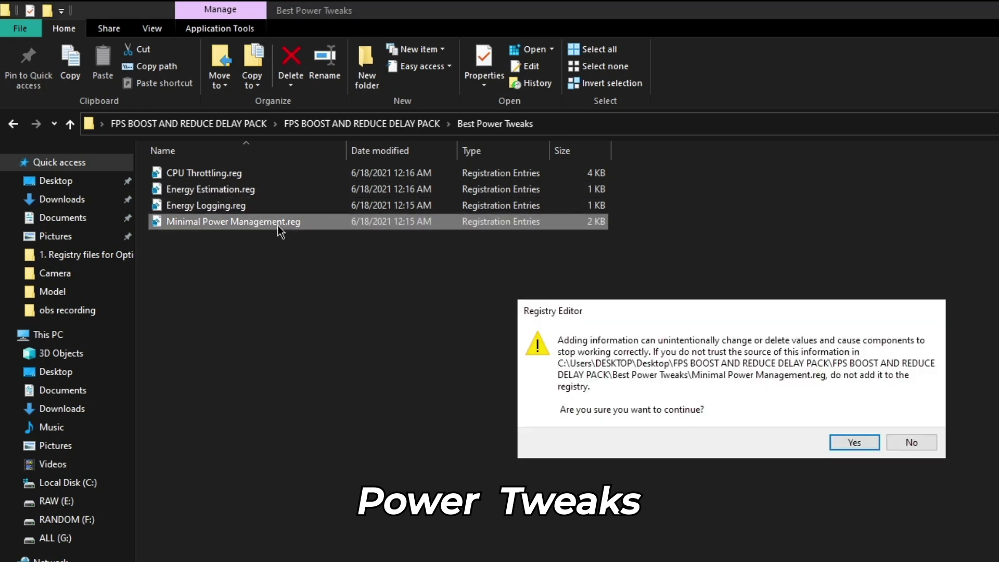
{"action": "left_click", "coordinate": [854, 442]}
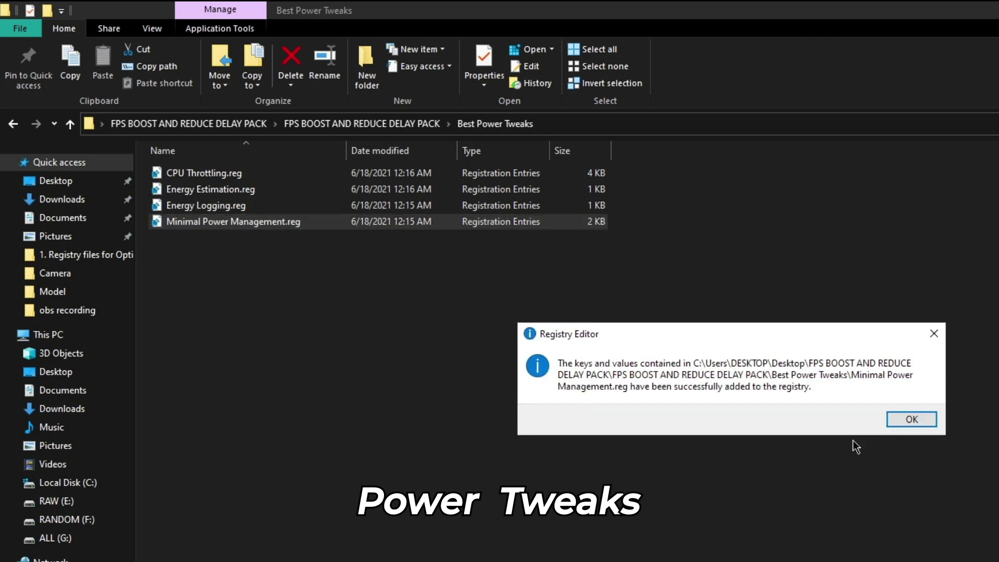
{"action": "left_click", "coordinate": [896, 419]}
{"action": "key", "text": "alt+Left"}
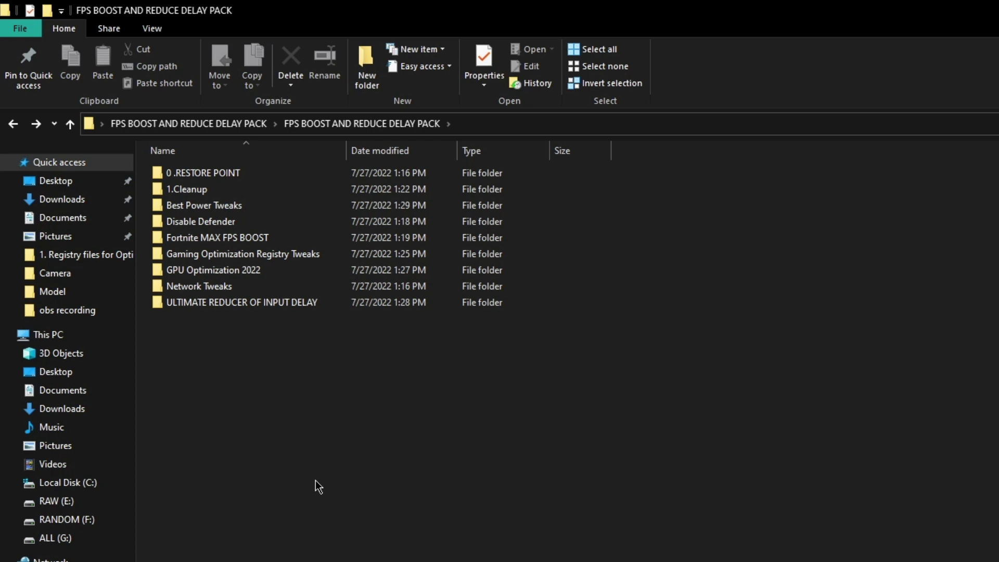
Open the pack's Disable Defender folder
{"action": "left_click", "coordinate": [219, 226]}
{"action": "double_click", "coordinate": [219, 225]}
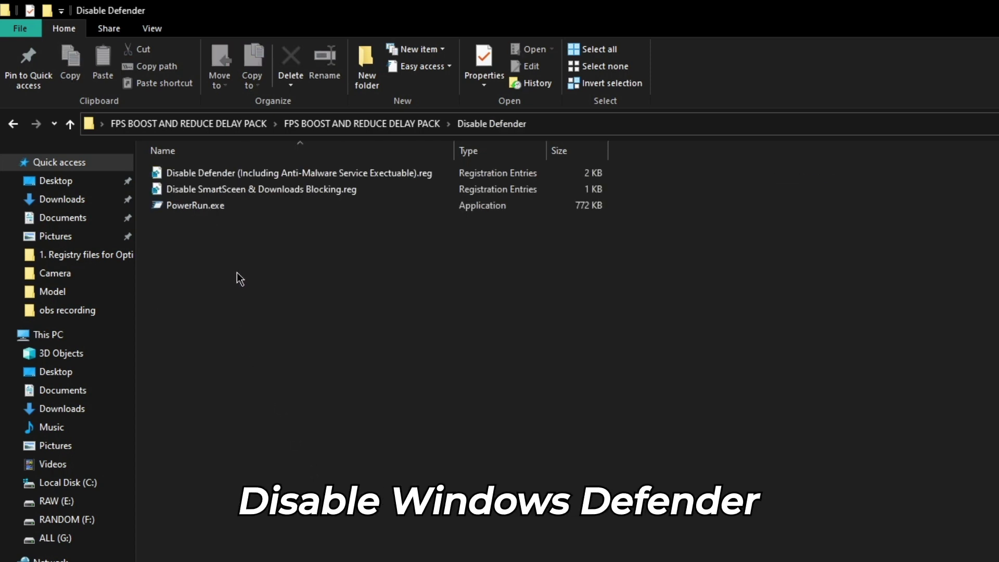
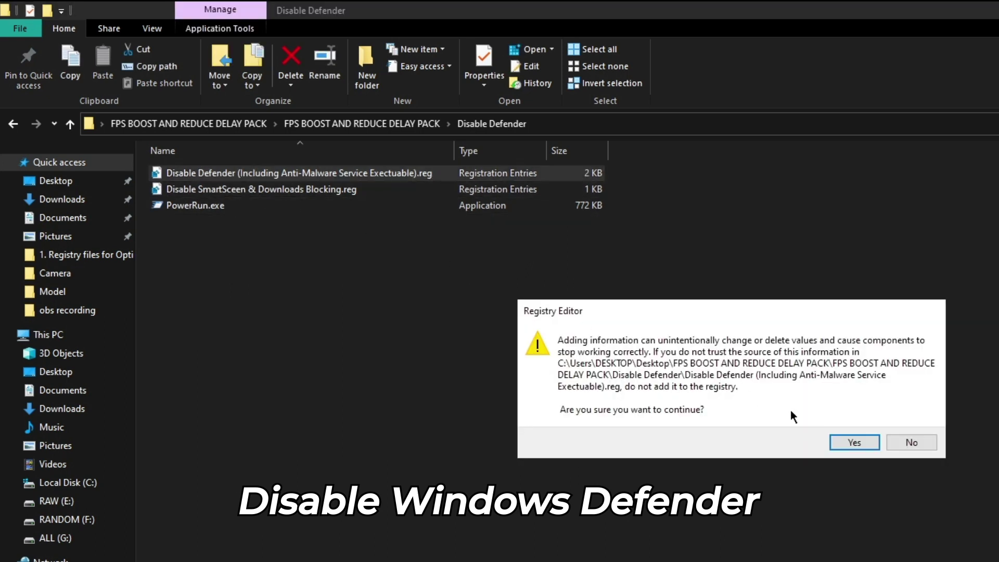
Merge Disable Defender .reg and Disable SmartSceen .reg, then return to the pack folder
{"action": "left_click", "coordinate": [854, 442]}
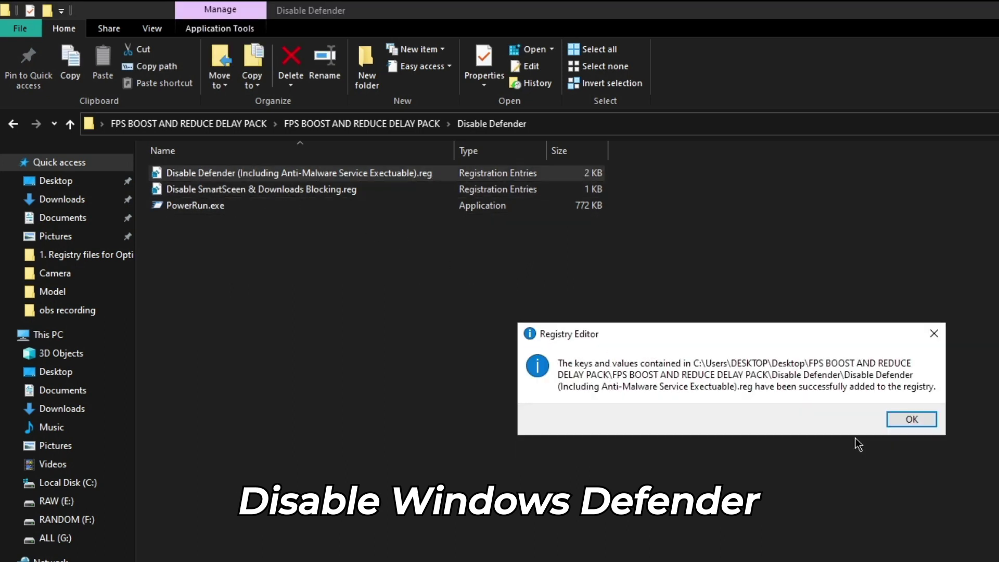
{"action": "left_click", "coordinate": [910, 422]}
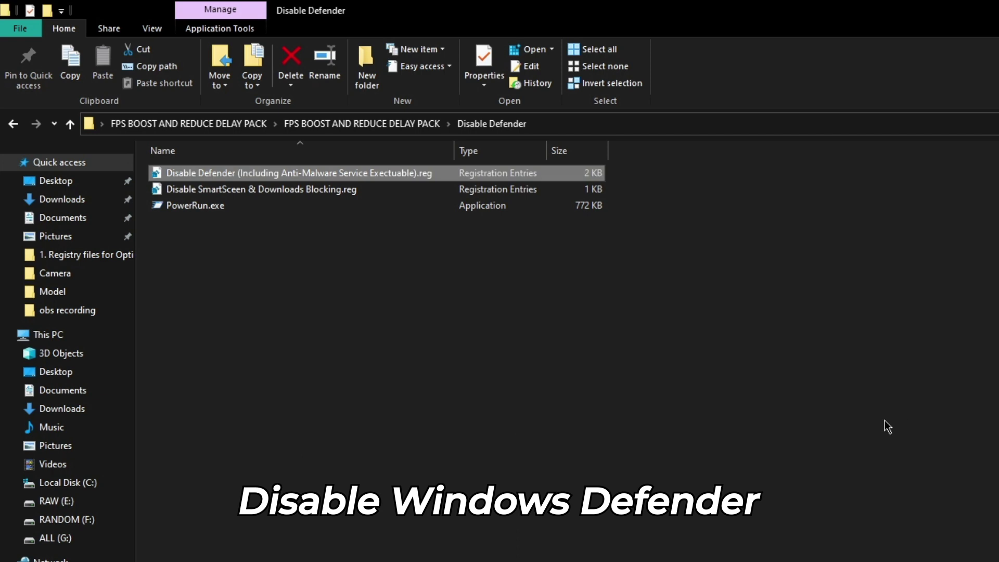
{"action": "double_click", "coordinate": [404, 190]}
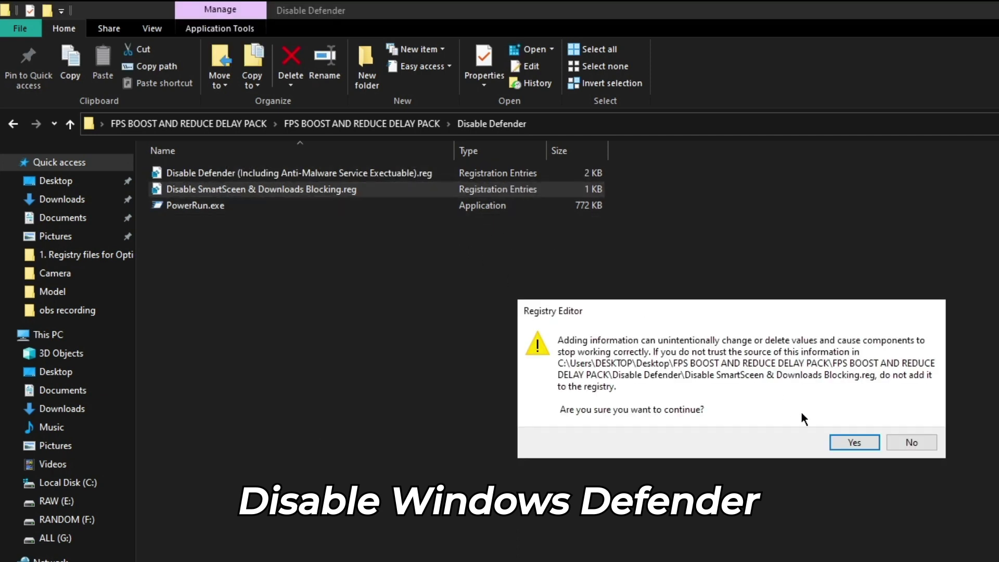
{"action": "left_click", "coordinate": [834, 439]}
{"action": "left_click", "coordinate": [913, 420]}
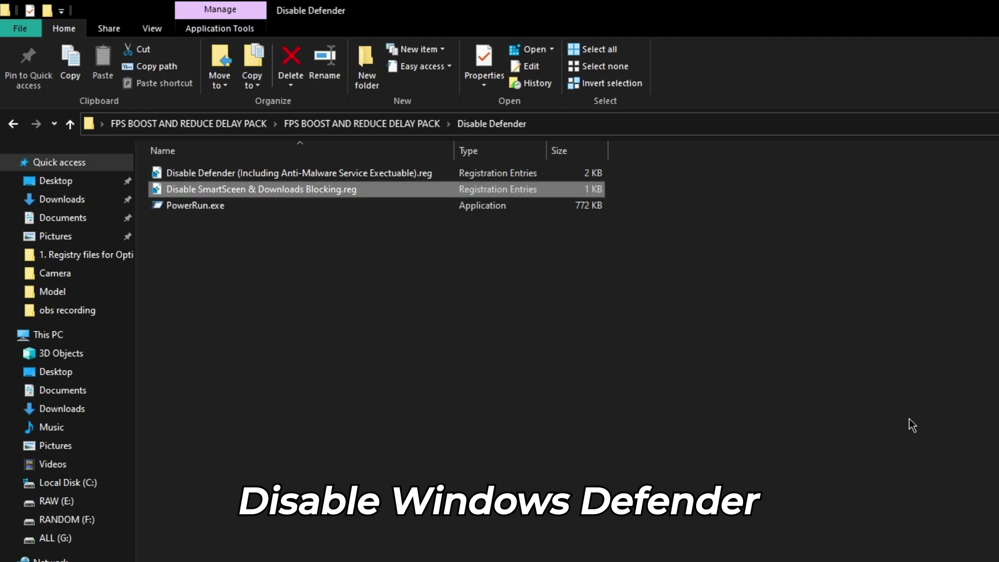
{"action": "key", "text": "BackSpace"}
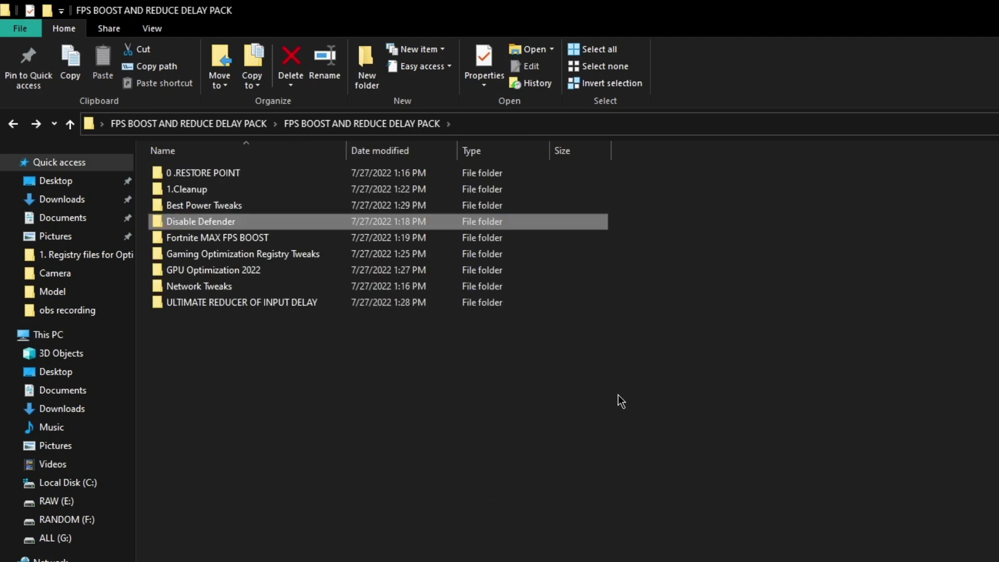
In Fortnite MAX FPS BOOST, merge Turn Off Xbox Game Bar.reg from the Game Bar folder
{"action": "left_click", "coordinate": [609, 399]}
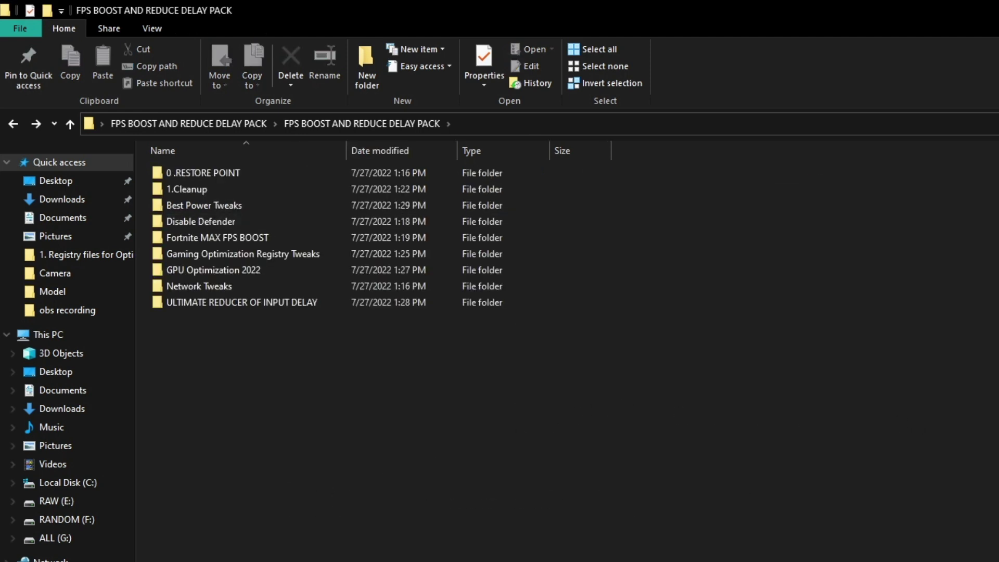
{"action": "right_click", "coordinate": [556, 497]}
{"action": "left_click", "coordinate": [577, 556]}
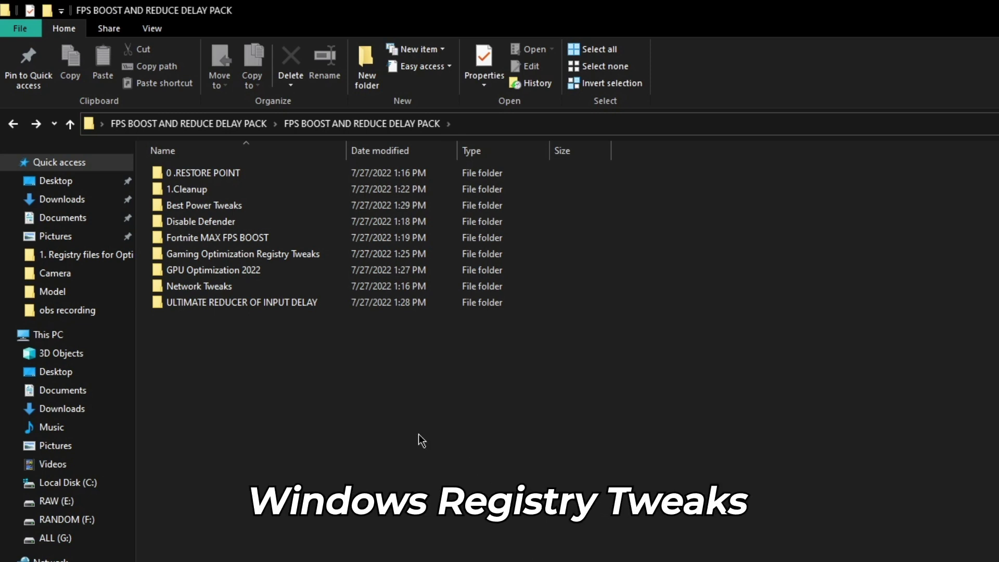
{"action": "double_click", "coordinate": [235, 240]}
{"action": "double_click", "coordinate": [246, 174]}
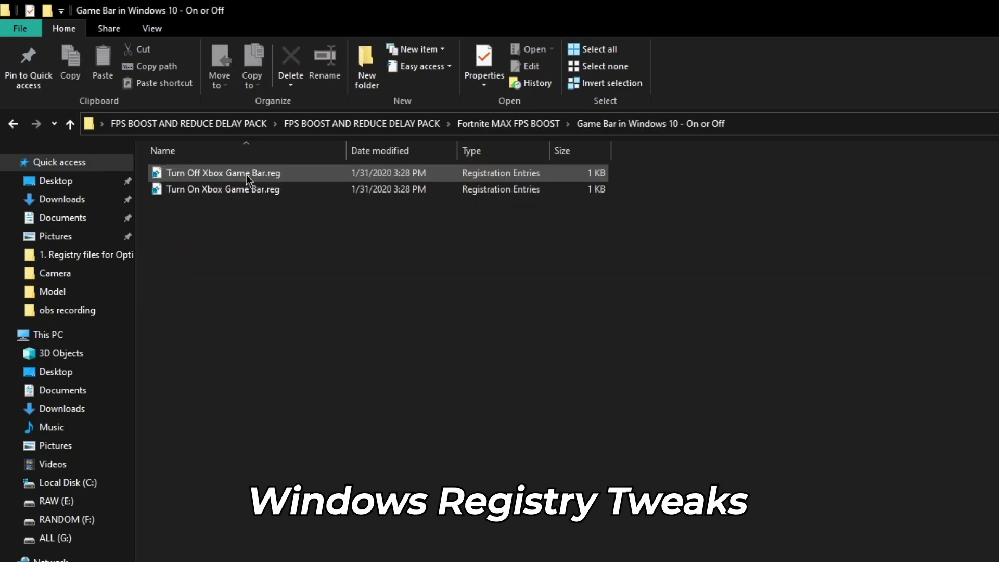
{"action": "double_click", "coordinate": [246, 176]}
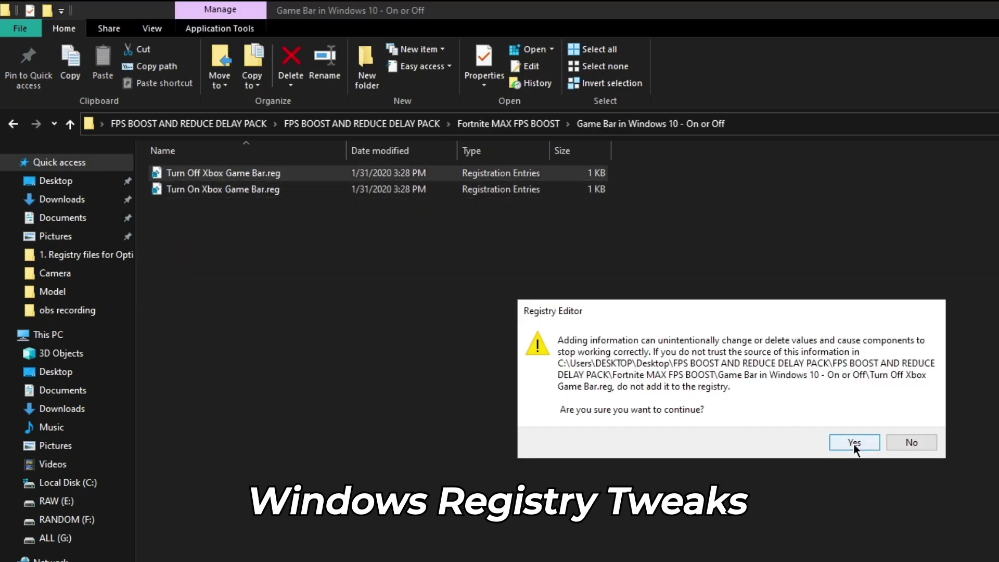
{"action": "left_click", "coordinate": [811, 439]}
{"action": "left_click", "coordinate": [911, 425]}
{"action": "key", "text": "alt+Up"}
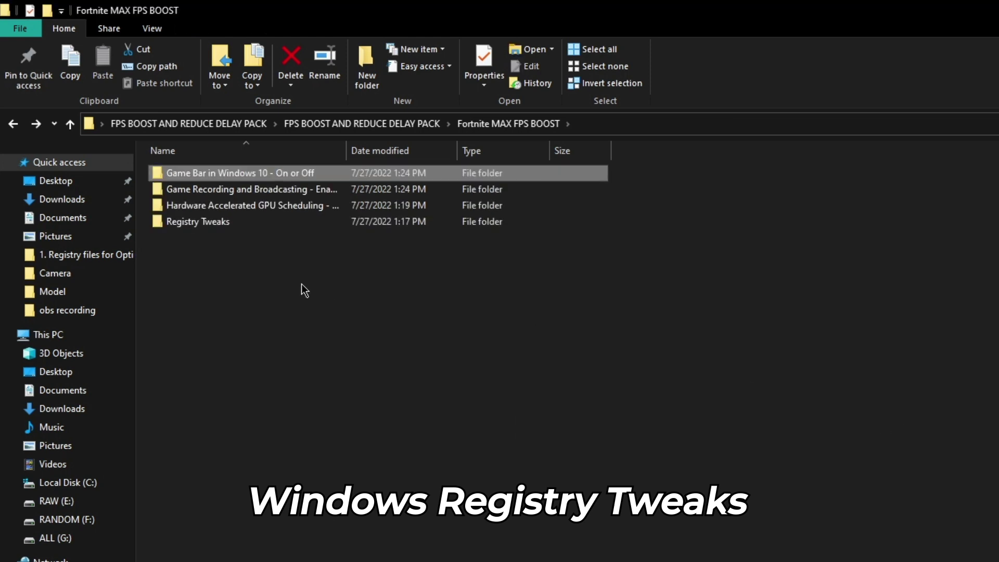
Merge the game recording disable file from Game Recording and Broadcasting
{"action": "left_click", "coordinate": [252, 192]}
{"action": "double_click", "coordinate": [251, 194]}
{"action": "double_click", "coordinate": [248, 174]}
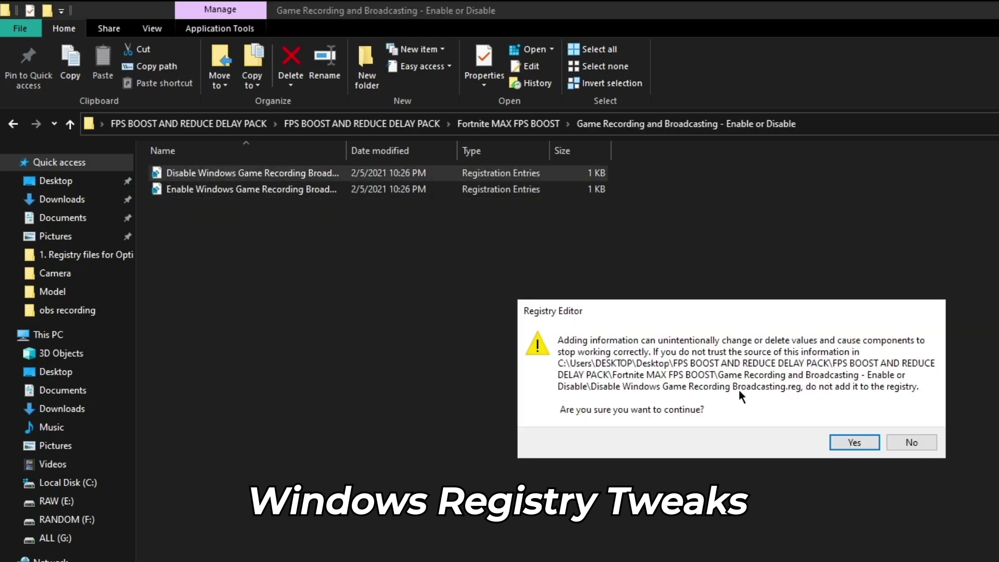
{"action": "left_click", "coordinate": [853, 439]}
{"action": "left_click", "coordinate": [891, 429]}
{"action": "key", "text": "alt+Up"}
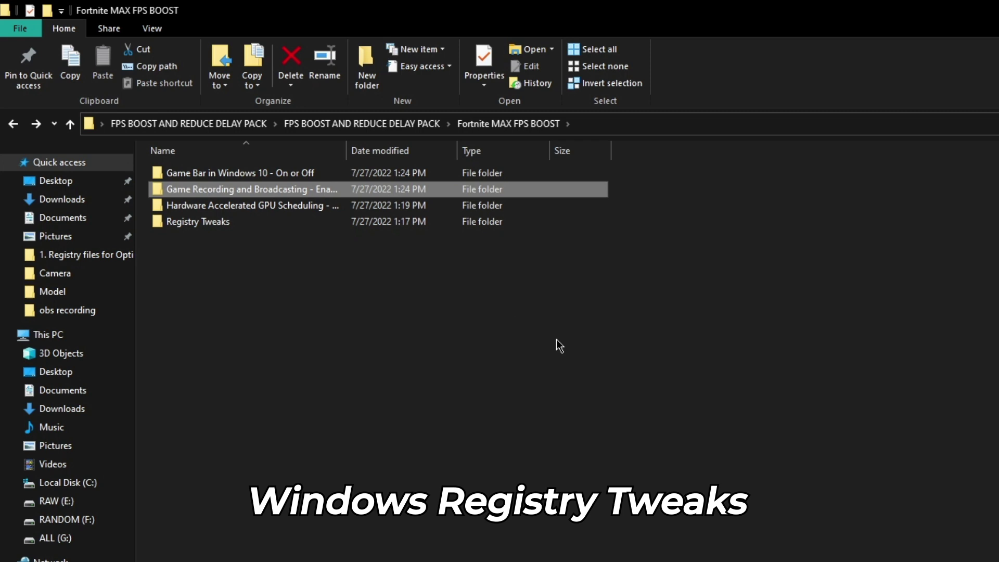
Merge the Hardware Accelerated GPU Scheduling disable file
{"action": "left_click", "coordinate": [274, 208]}
{"action": "double_click", "coordinate": [350, 207]}
{"action": "double_click", "coordinate": [350, 177]}
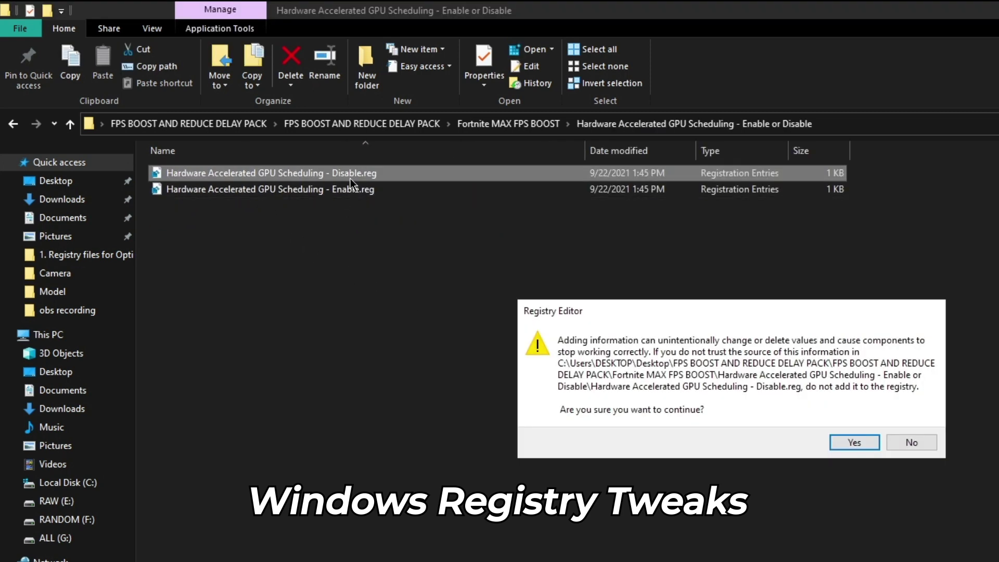
{"action": "left_click", "coordinate": [854, 442]}
{"action": "left_click", "coordinate": [905, 423]}
{"action": "key", "text": "alt+Up"}
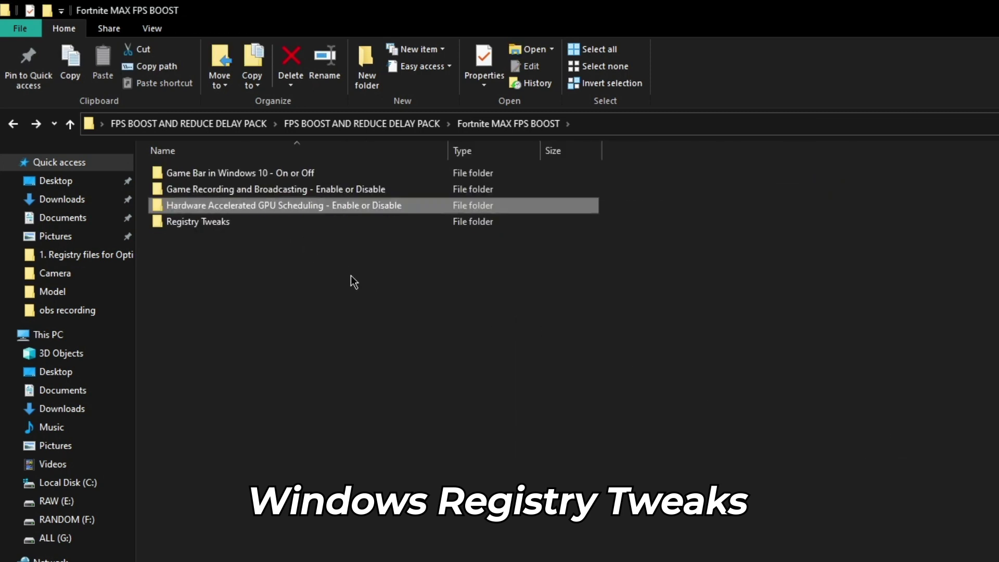
{"action": "double_click", "coordinate": [357, 232]}
Merge the maximum processor frequency, CPU Speed and Graphics Speed registry tweaks
{"action": "double_click", "coordinate": [330, 183]}
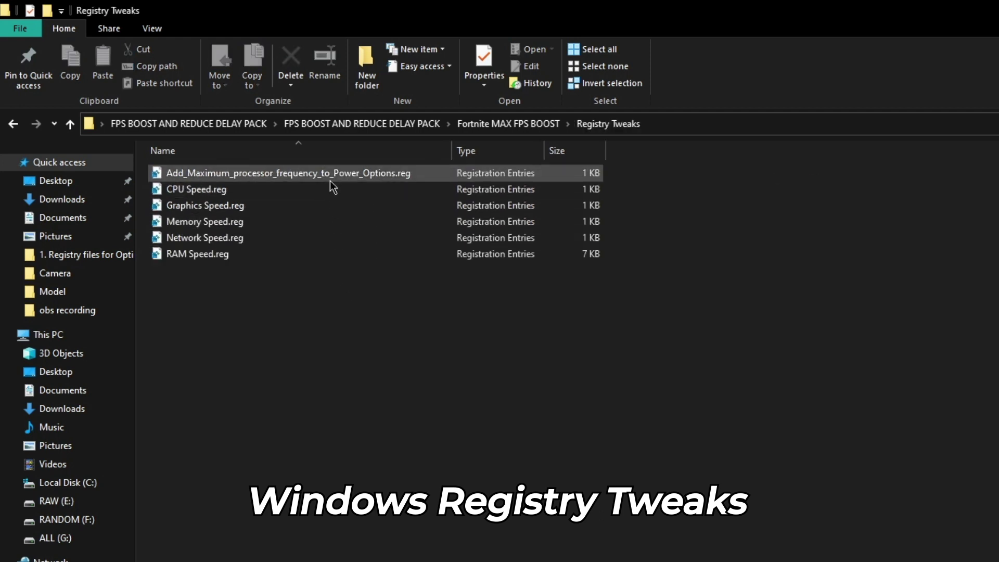
{"action": "left_click", "coordinate": [854, 449]}
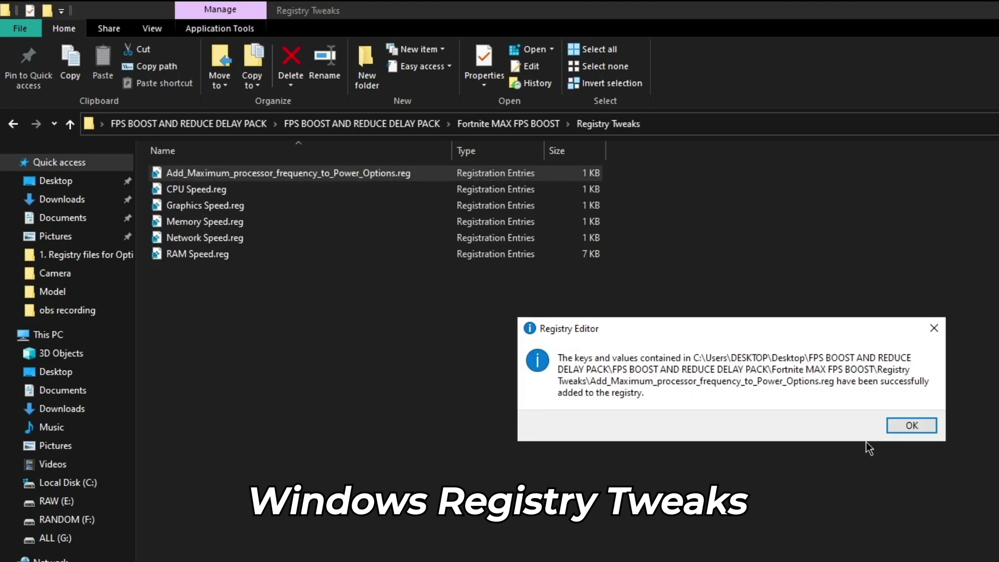
{"action": "left_click", "coordinate": [897, 427]}
{"action": "double_click", "coordinate": [359, 189]}
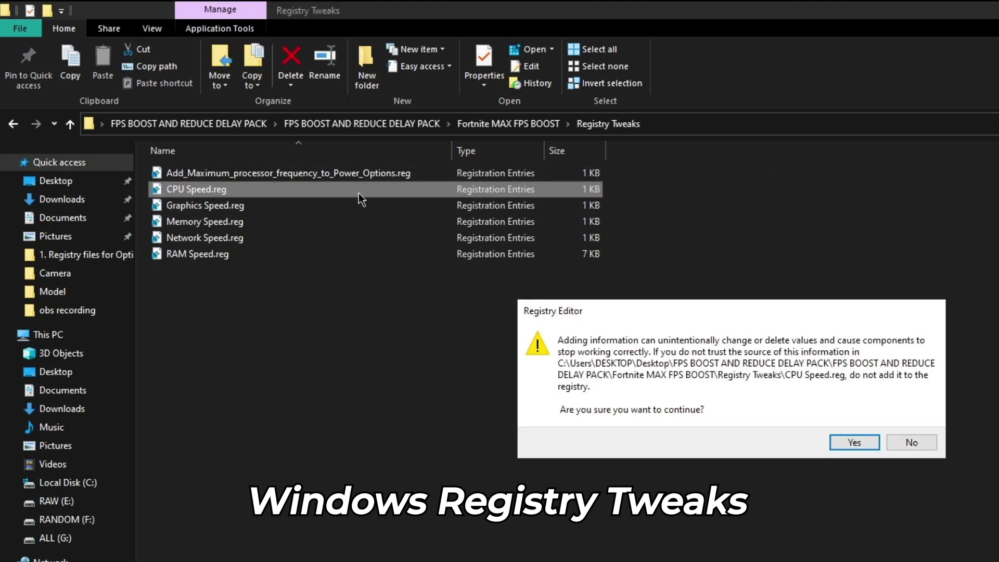
{"action": "left_click", "coordinate": [855, 443]}
{"action": "left_click", "coordinate": [902, 424]}
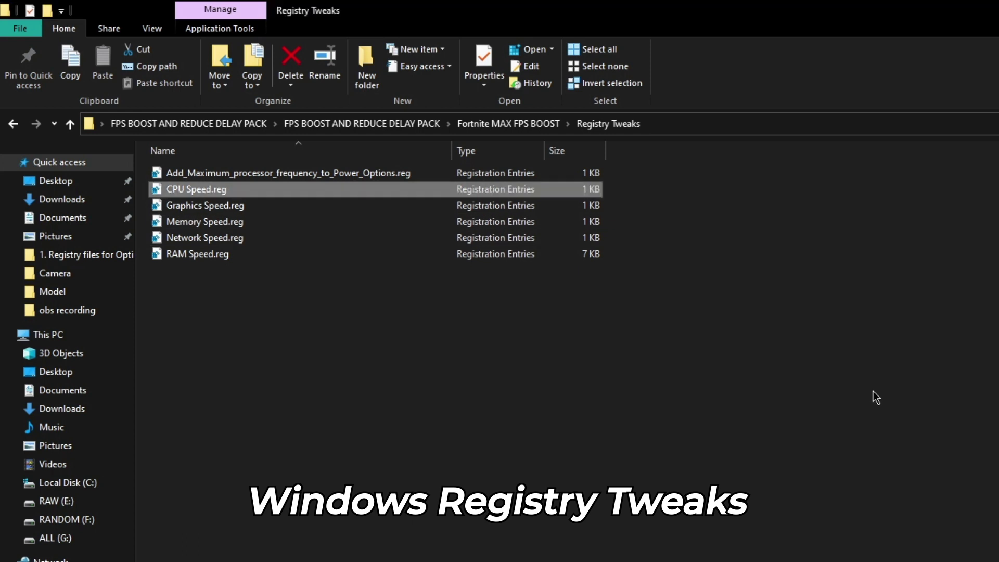
{"action": "double_click", "coordinate": [407, 205]}
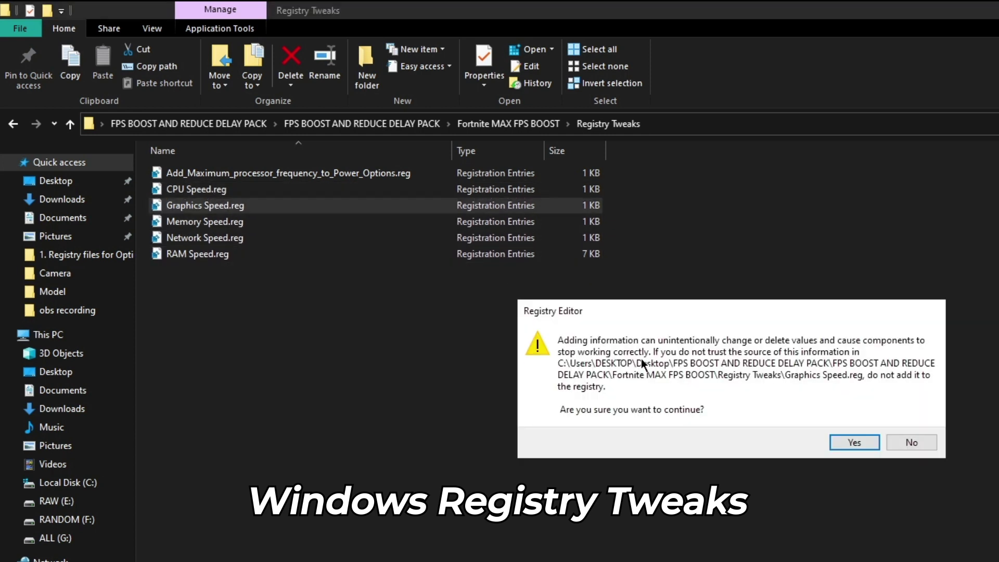
{"action": "left_click", "coordinate": [847, 442]}
{"action": "left_click", "coordinate": [913, 419]}
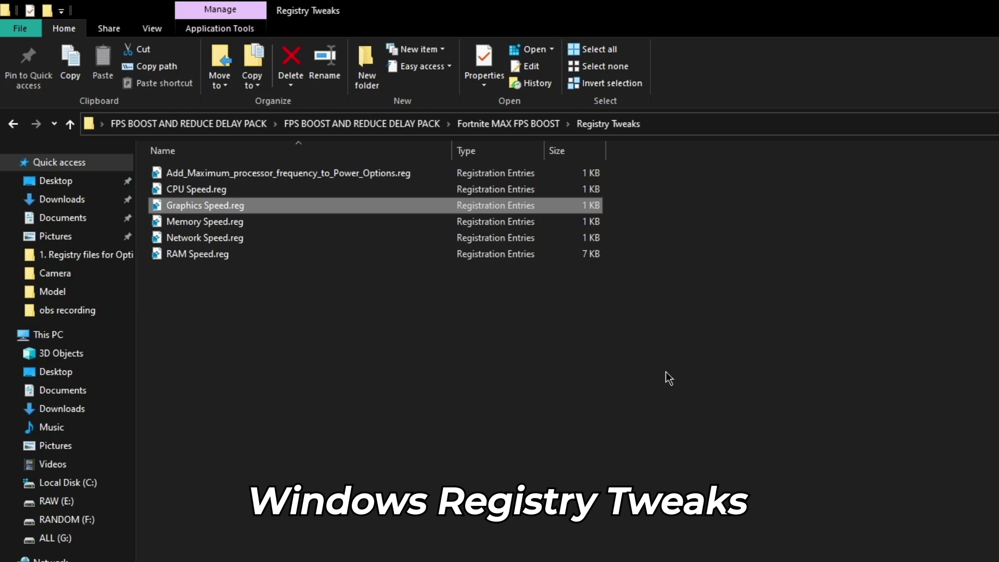
Merge Memory Speed, Network Speed and RAM Speed .reg files, then go back to the pack folder
{"action": "double_click", "coordinate": [304, 229]}
{"action": "left_click", "coordinate": [853, 442]}
{"action": "left_click", "coordinate": [909, 419]}
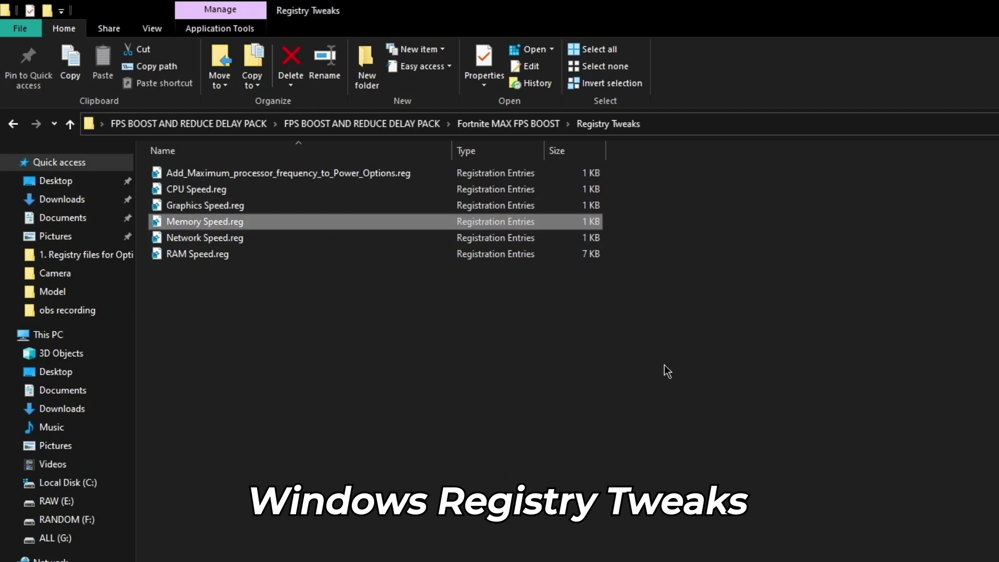
{"action": "double_click", "coordinate": [324, 239]}
{"action": "left_click", "coordinate": [853, 442]}
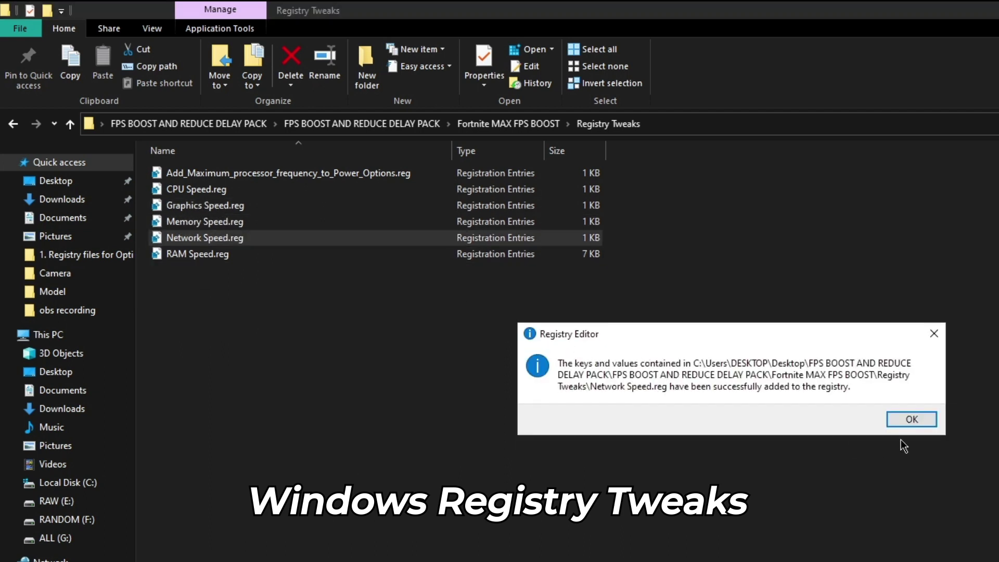
{"action": "left_click", "coordinate": [911, 418]}
{"action": "double_click", "coordinate": [416, 255]}
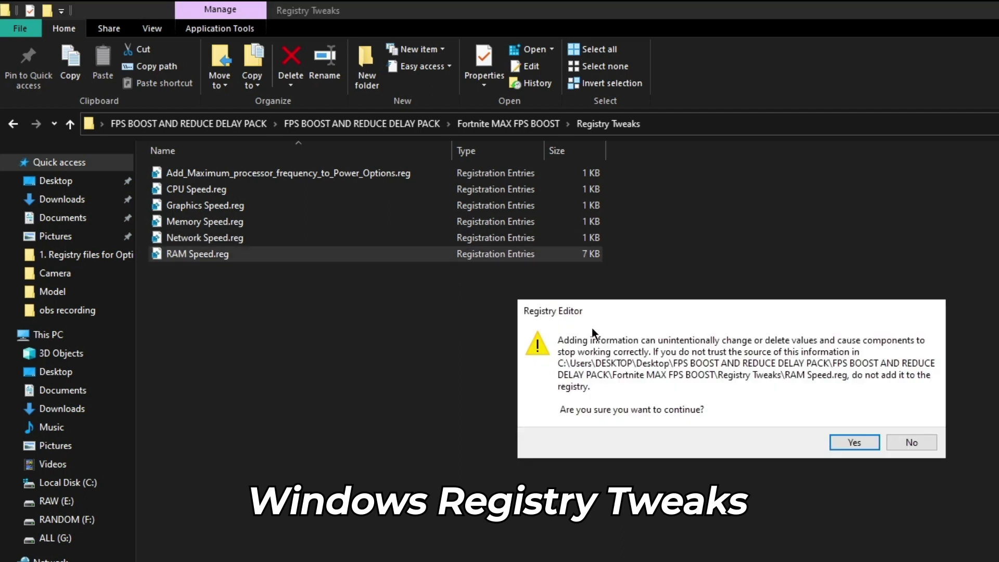
{"action": "left_click", "coordinate": [853, 442]}
{"action": "left_click", "coordinate": [909, 417]}
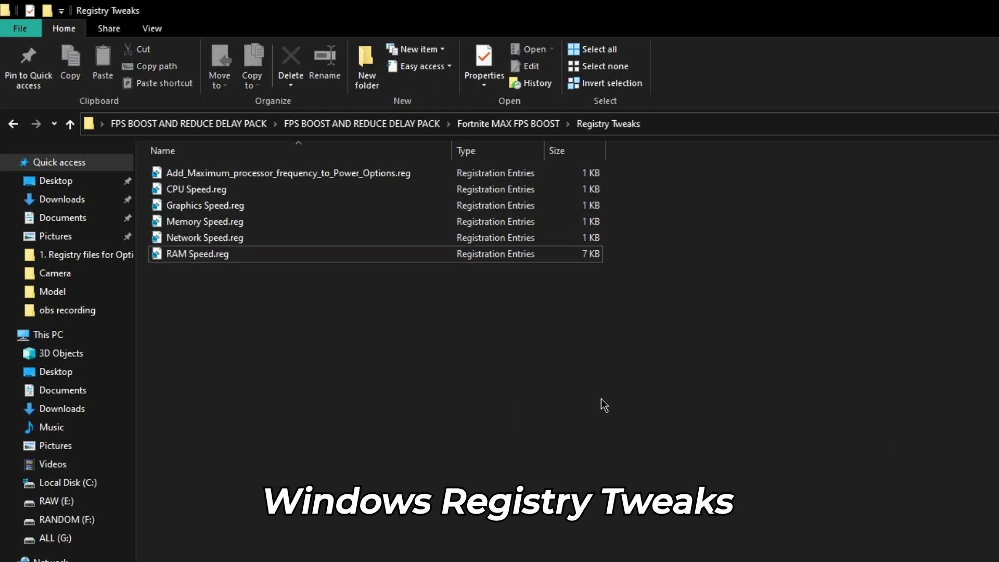
{"action": "key", "text": "alt+Left"}
{"action": "key", "text": "alt+Left"}
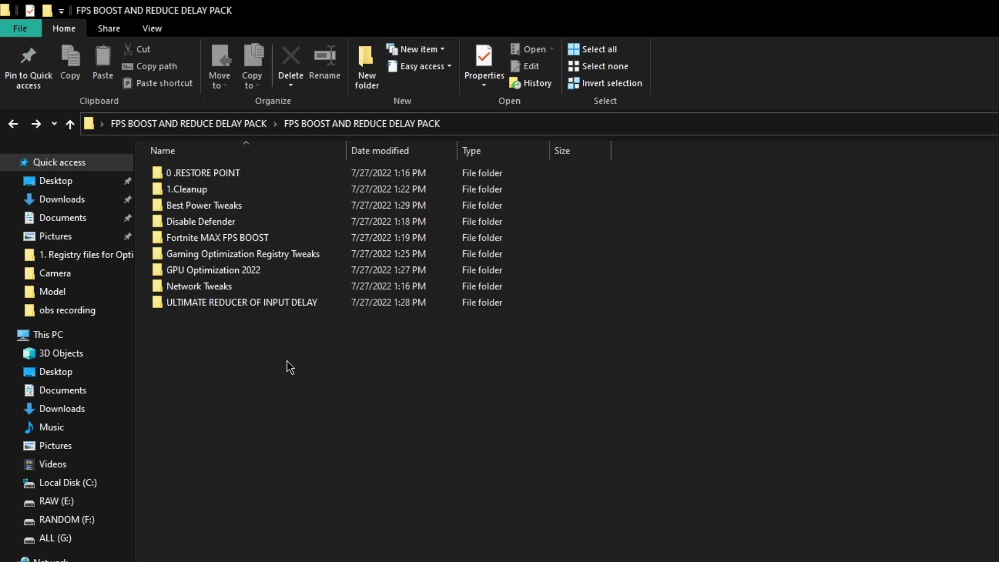
In Gaming Optimization Registry Tweaks, merge Disable Apps From Running In The Background and Disable Driver Searching
{"action": "double_click", "coordinate": [250, 259]}
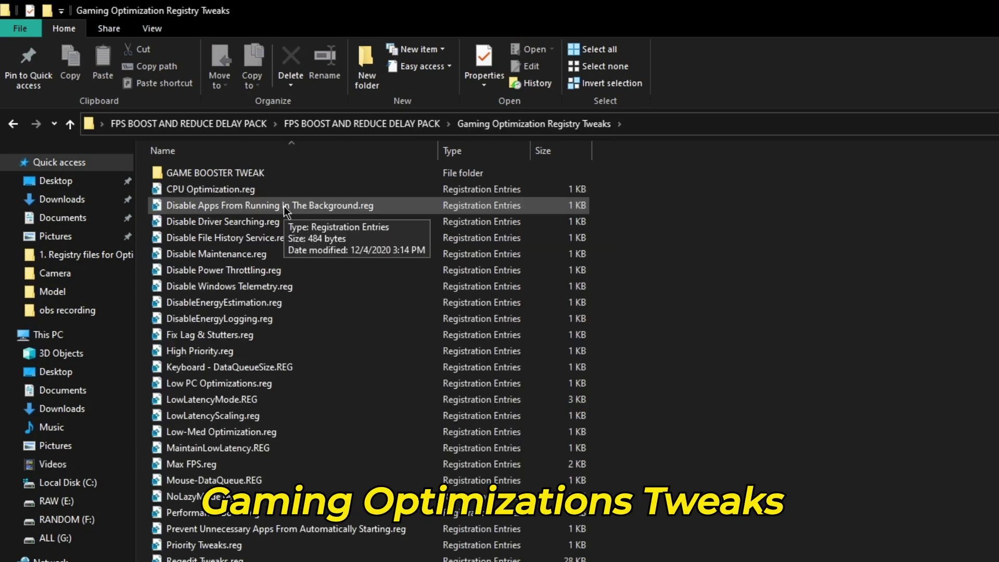
{"action": "double_click", "coordinate": [284, 207]}
{"action": "left_click", "coordinate": [856, 445]}
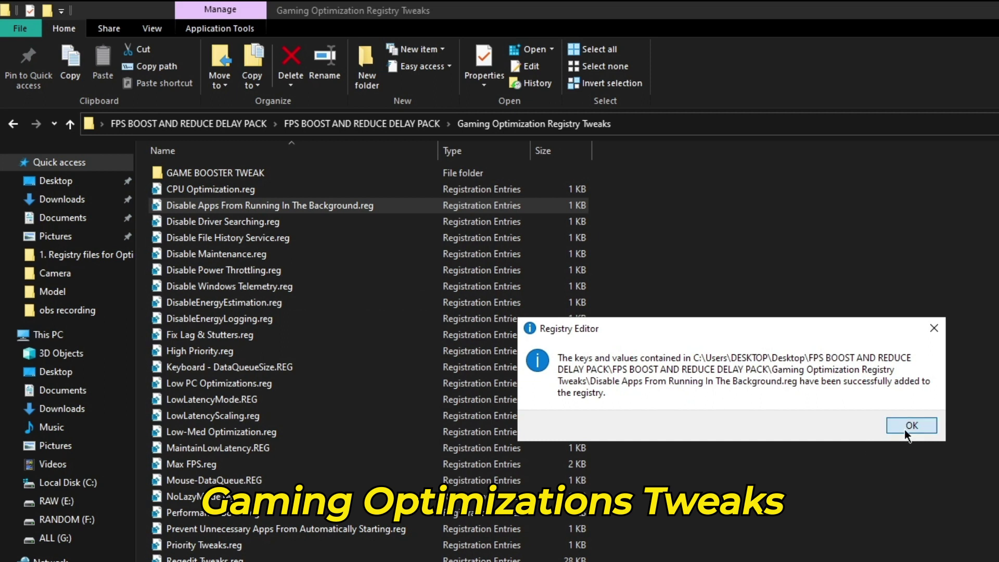
{"action": "left_click", "coordinate": [902, 424]}
{"action": "double_click", "coordinate": [312, 221]}
{"action": "left_click", "coordinate": [854, 442]}
{"action": "left_click", "coordinate": [849, 417]}
Merge Disable File History Service, Disable Maintenance and Disable Power Throttling .reg files
{"action": "double_click", "coordinate": [379, 238]}
{"action": "left_click", "coordinate": [855, 442]}
{"action": "left_click", "coordinate": [905, 421]}
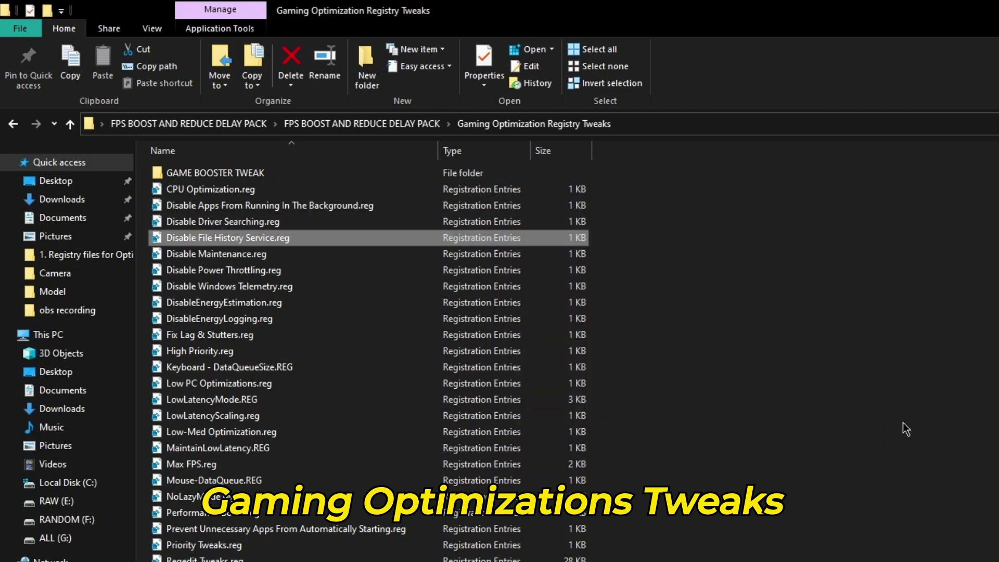
{"action": "double_click", "coordinate": [370, 253]}
{"action": "left_click", "coordinate": [853, 442]}
{"action": "left_click", "coordinate": [914, 426]}
{"action": "double_click", "coordinate": [374, 270]}
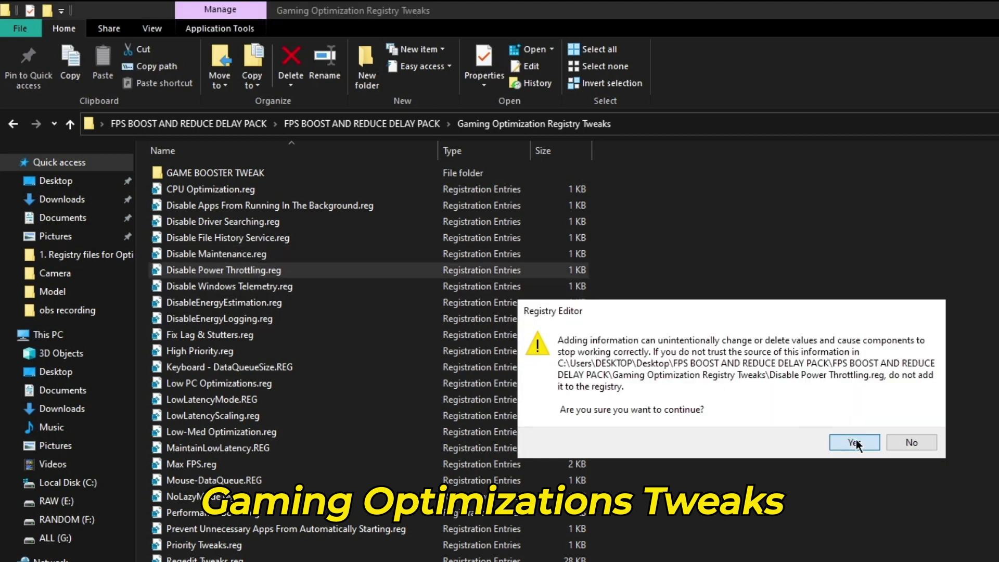
{"action": "left_click", "coordinate": [854, 442]}
{"action": "left_click", "coordinate": [911, 419]}
Merge Disable Windows Telemetry and DisableEnergyEstimation, then move on to GPU Optimization 2022
{"action": "double_click", "coordinate": [397, 287]}
{"action": "left_click", "coordinate": [805, 441]}
{"action": "left_click", "coordinate": [791, 379]}
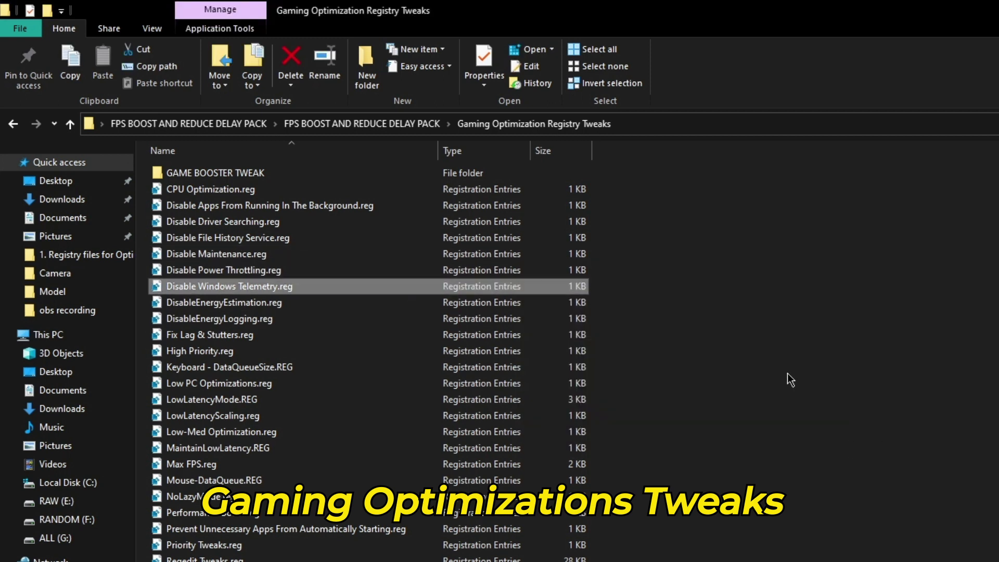
{"action": "double_click", "coordinate": [422, 304]}
{"action": "left_click", "coordinate": [805, 443]}
{"action": "left_click", "coordinate": [910, 422]}
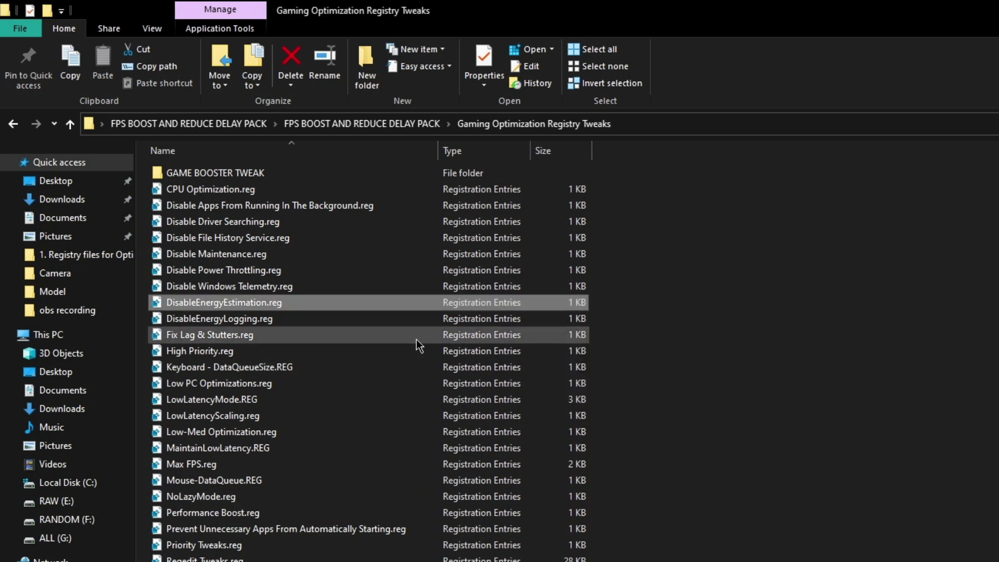
{"action": "key", "text": "BackSpace"}
{"action": "double_click", "coordinate": [306, 276]}
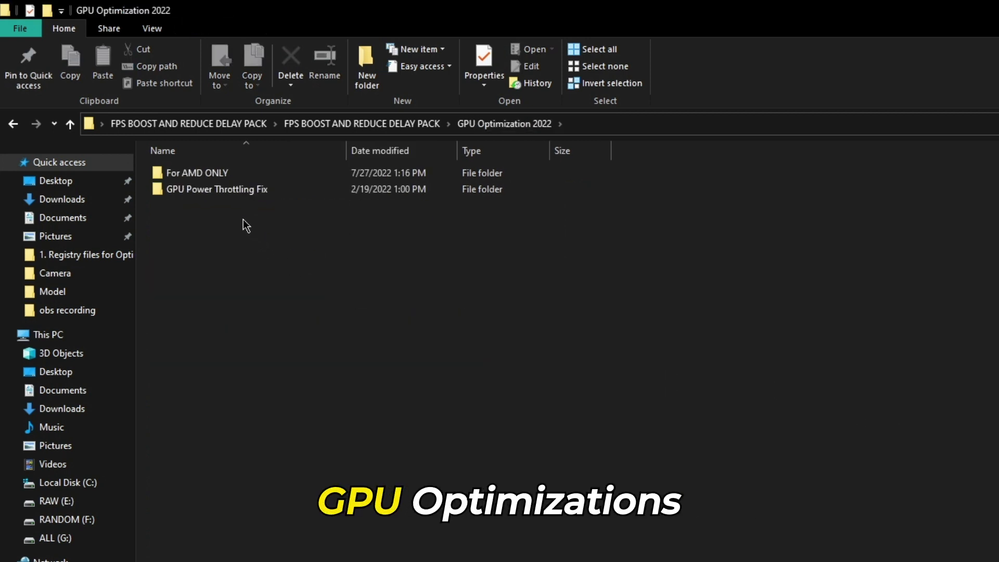
Merge the AMD GPU tweaks file from the For AMD ONLY folder
{"action": "left_click", "coordinate": [207, 176]}
{"action": "double_click", "coordinate": [207, 176]}
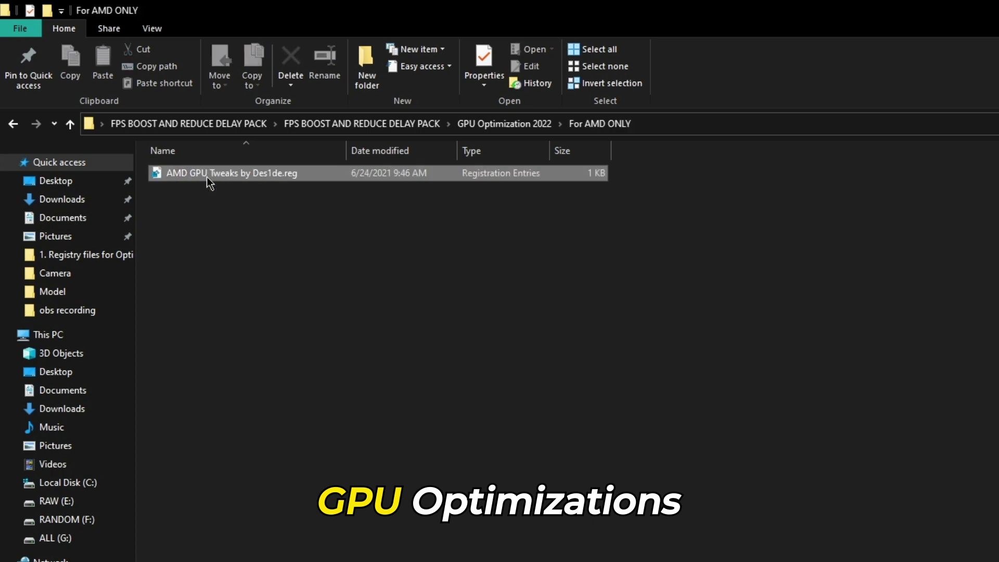
{"action": "left_click", "coordinate": [207, 176]}
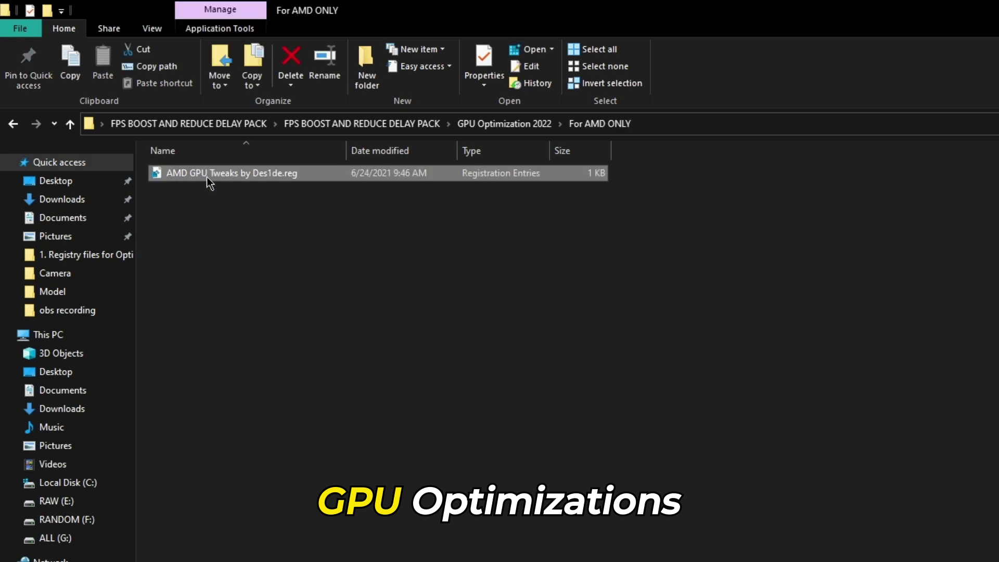
{"action": "double_click", "coordinate": [207, 177]}
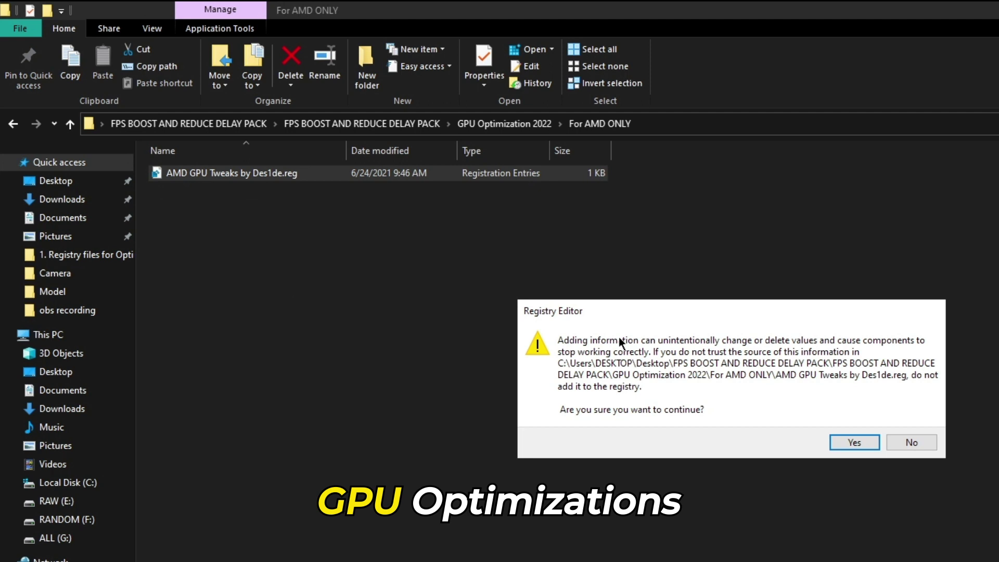
{"action": "left_click", "coordinate": [866, 443]}
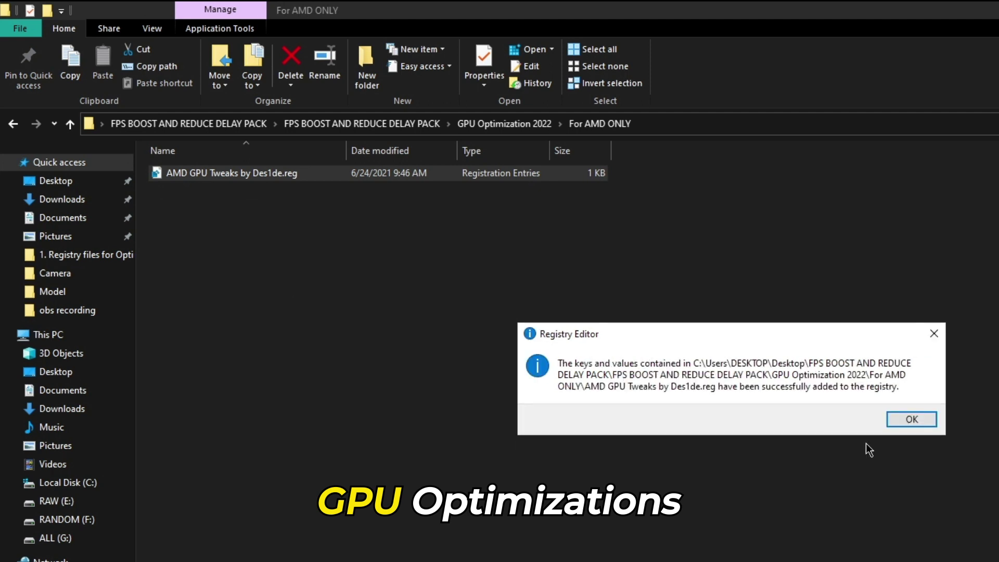
{"action": "left_click", "coordinate": [904, 420]}
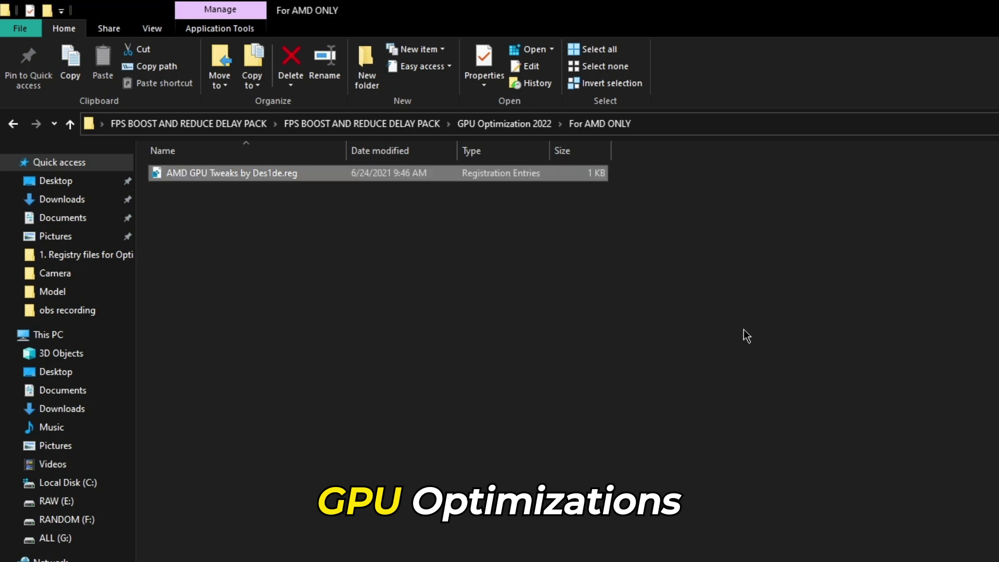
{"action": "key", "text": "alt+Left"}
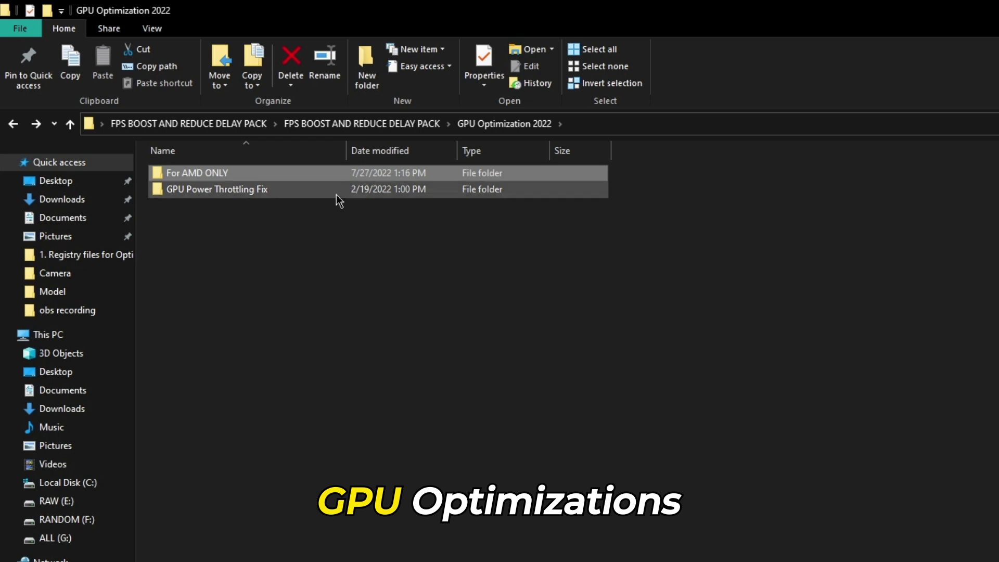
Merge Disable Power Throttling.reg from the GPU Power Throttling Fix folder
{"action": "double_click", "coordinate": [336, 192]}
{"action": "double_click", "coordinate": [307, 173]}
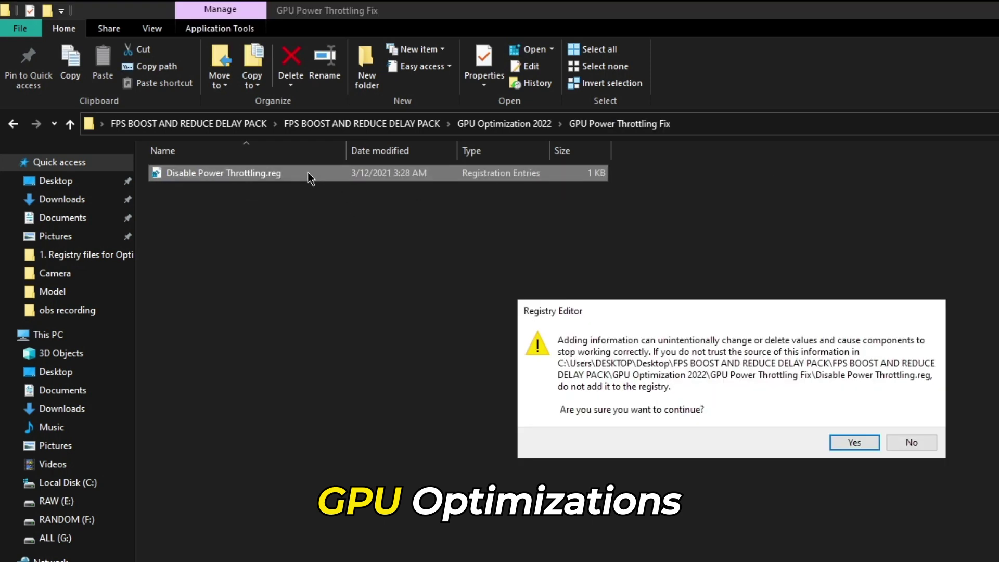
{"action": "left_click", "coordinate": [872, 442]}
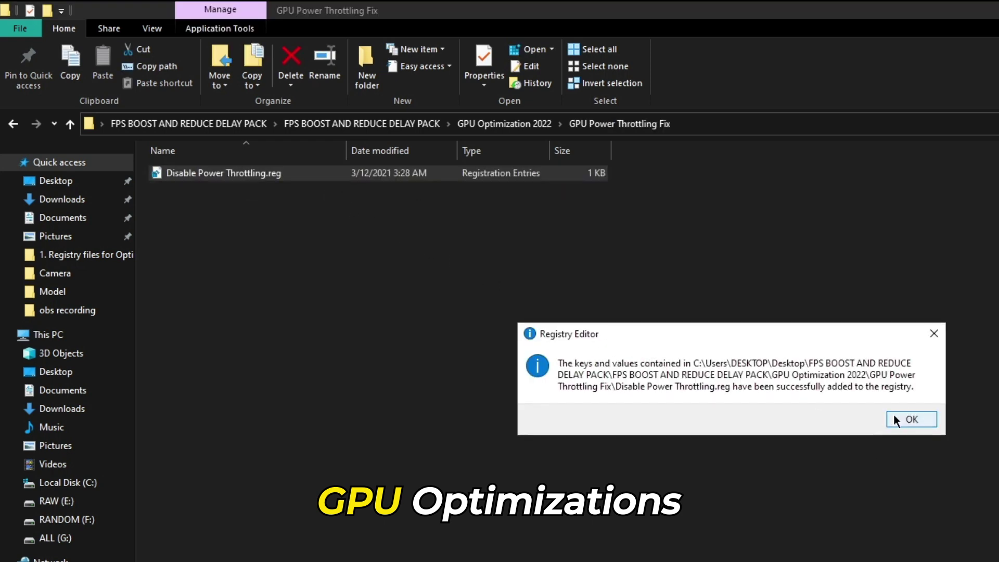
{"action": "left_click", "coordinate": [919, 416]}
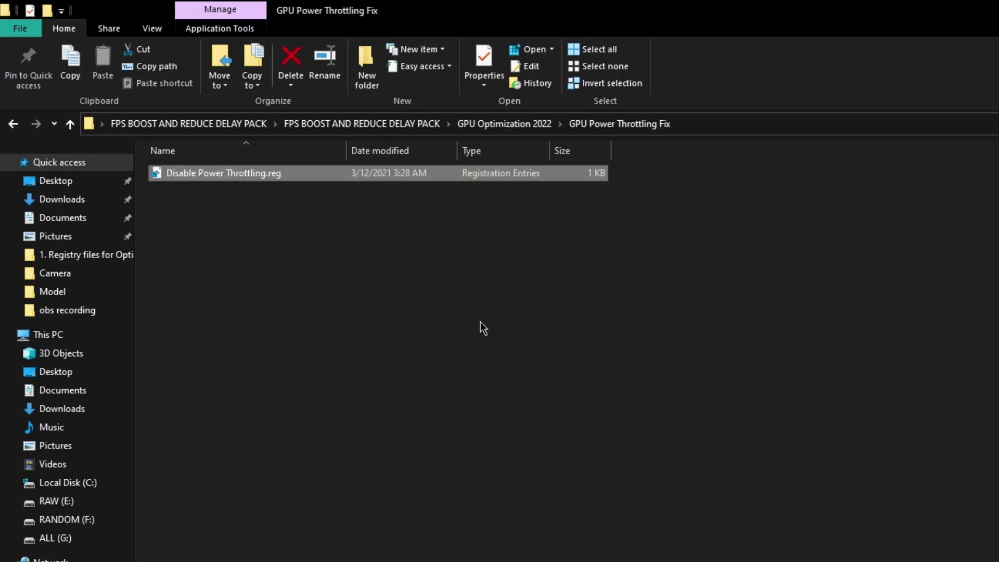
Launch NVIDIA Control Panel and scroll through the Global Settings feature list in Manage 3D Settings
{"action": "key", "text": "BackSpace"}
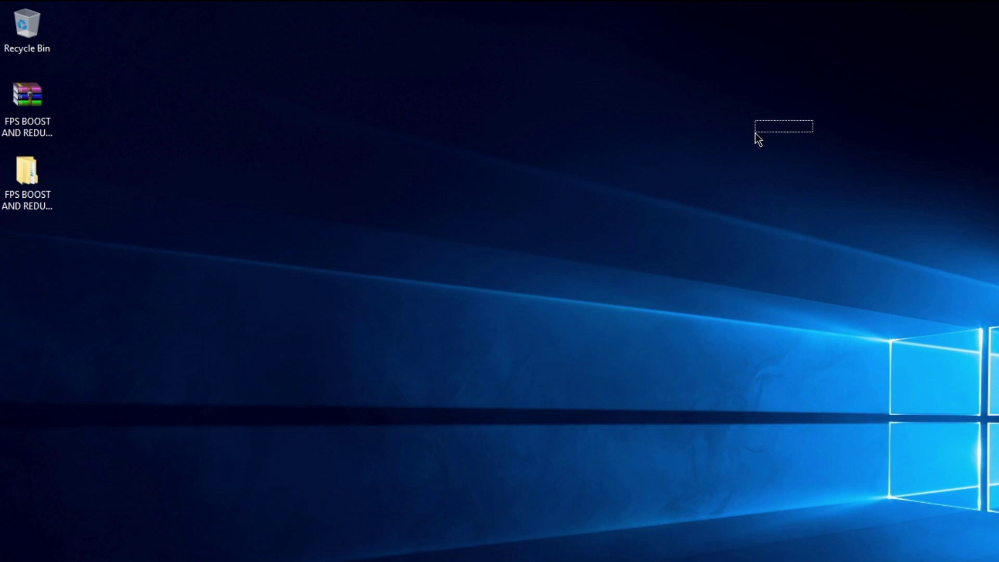
{"action": "right_click", "coordinate": [814, 121]}
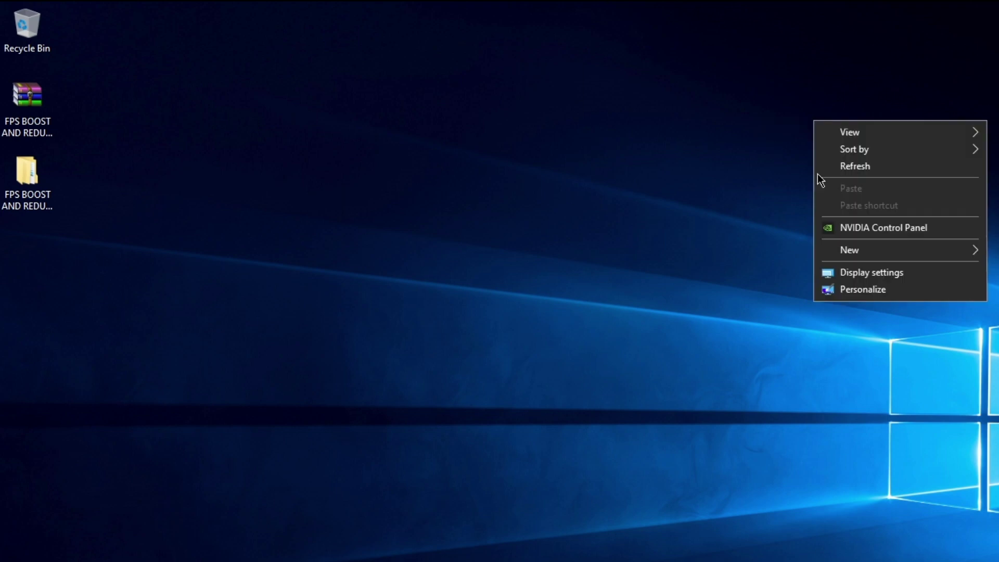
{"action": "left_click", "coordinate": [886, 227]}
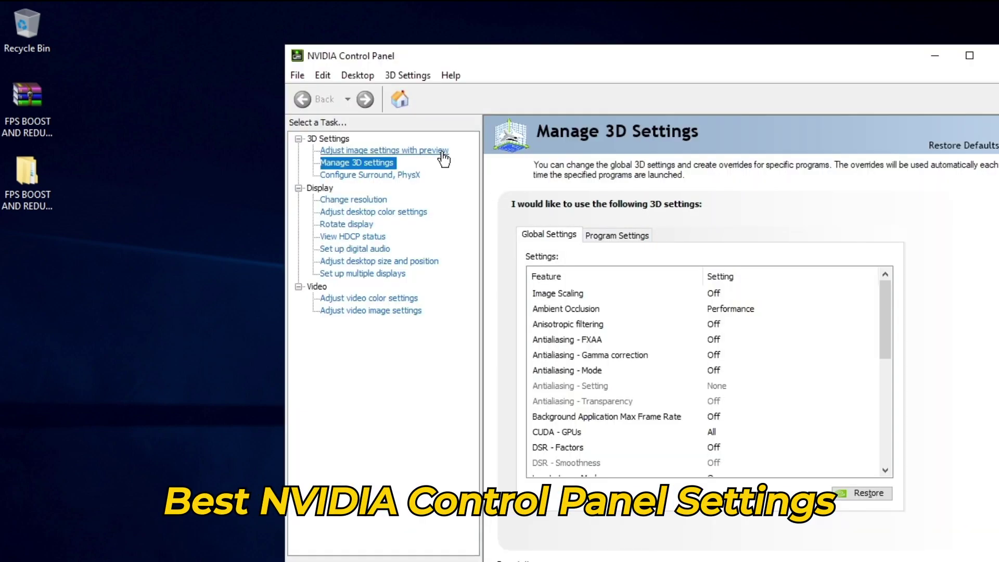
{"action": "left_click", "coordinate": [384, 150]}
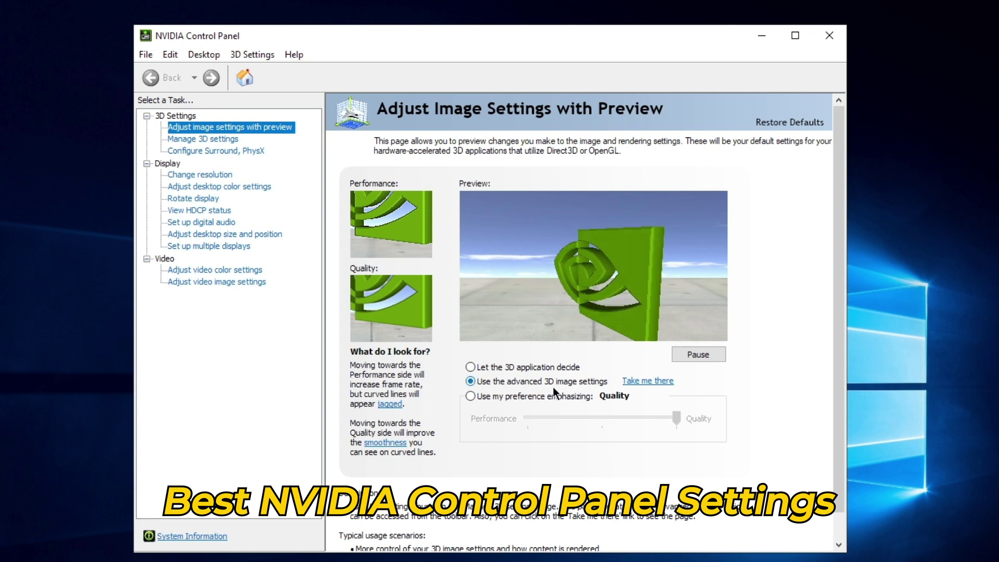
{"action": "left_click", "coordinate": [645, 382]}
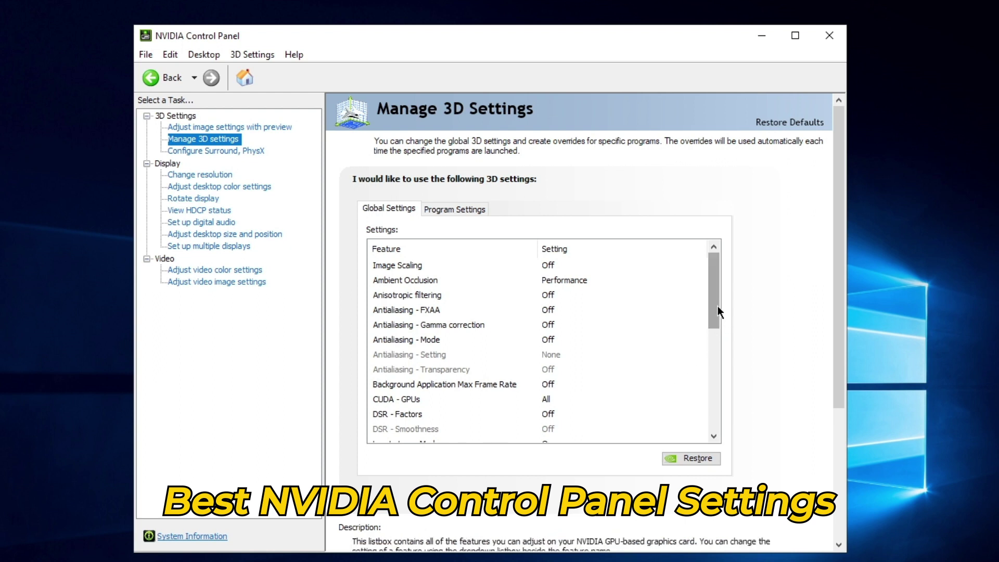
{"action": "left_click_drag", "start_coordinate": [717, 306], "coordinate": [717, 427]}
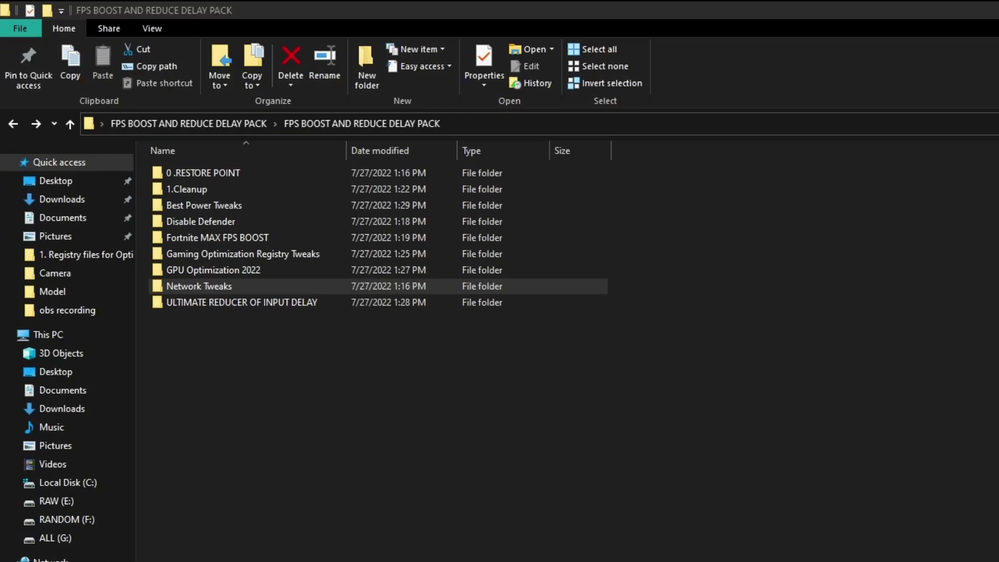
In Network Tweaks, run DeleteUseless.NETservices.bat and merge the All Network Tweaks registry file
{"action": "double_click", "coordinate": [242, 280]}
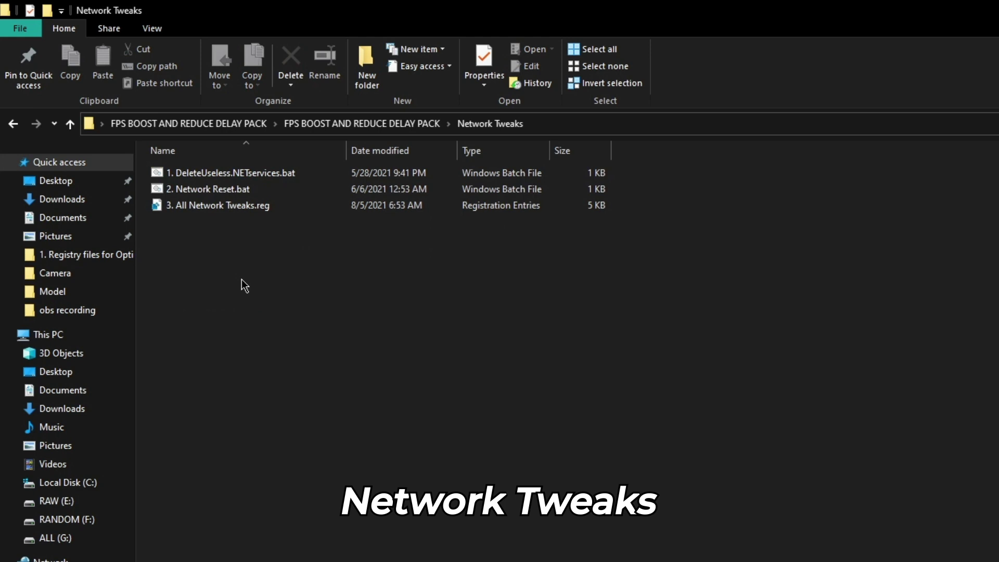
{"action": "double_click", "coordinate": [289, 176]}
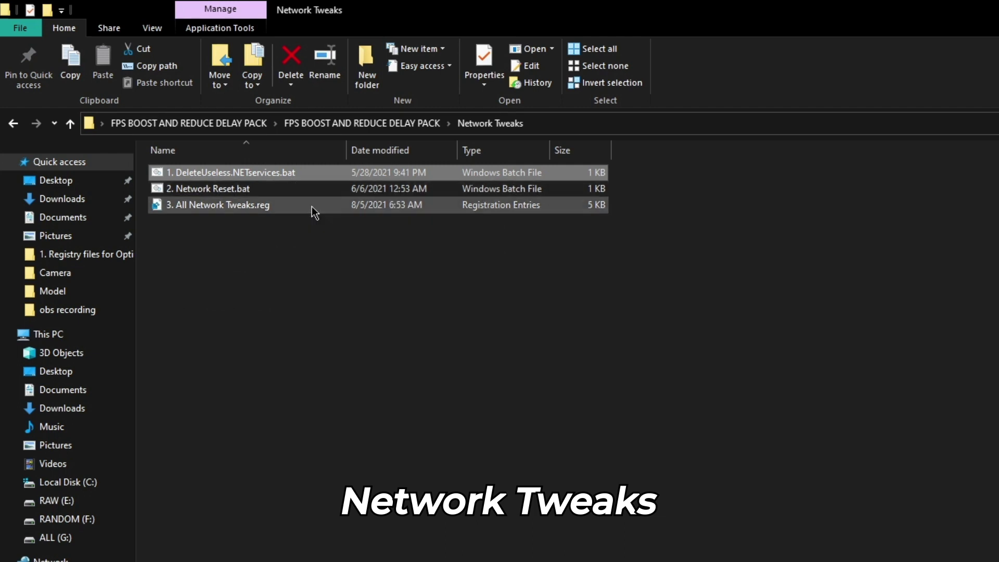
{"action": "left_click", "coordinate": [325, 240]}
{"action": "double_click", "coordinate": [287, 211]}
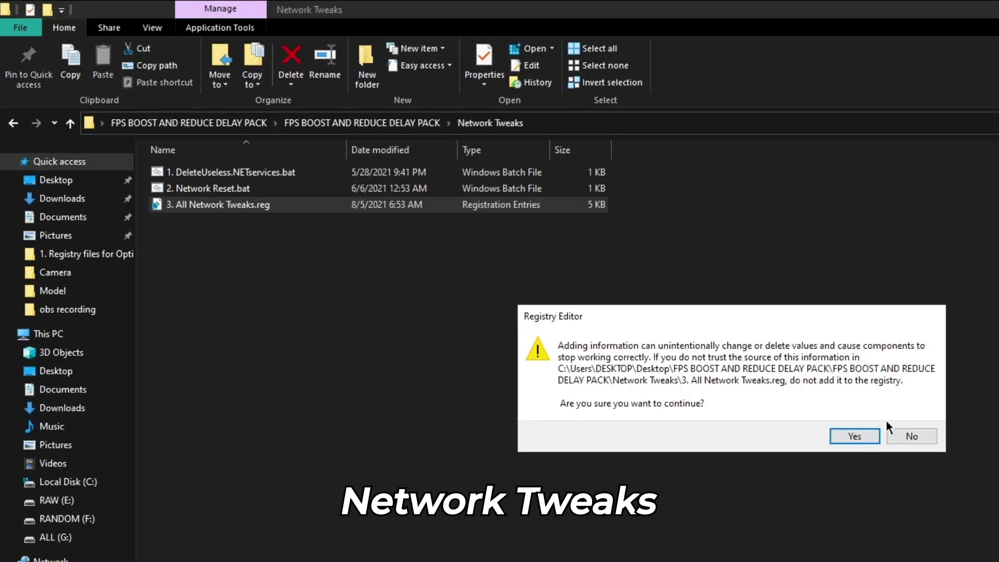
{"action": "left_click", "coordinate": [868, 431]}
{"action": "left_click", "coordinate": [893, 421]}
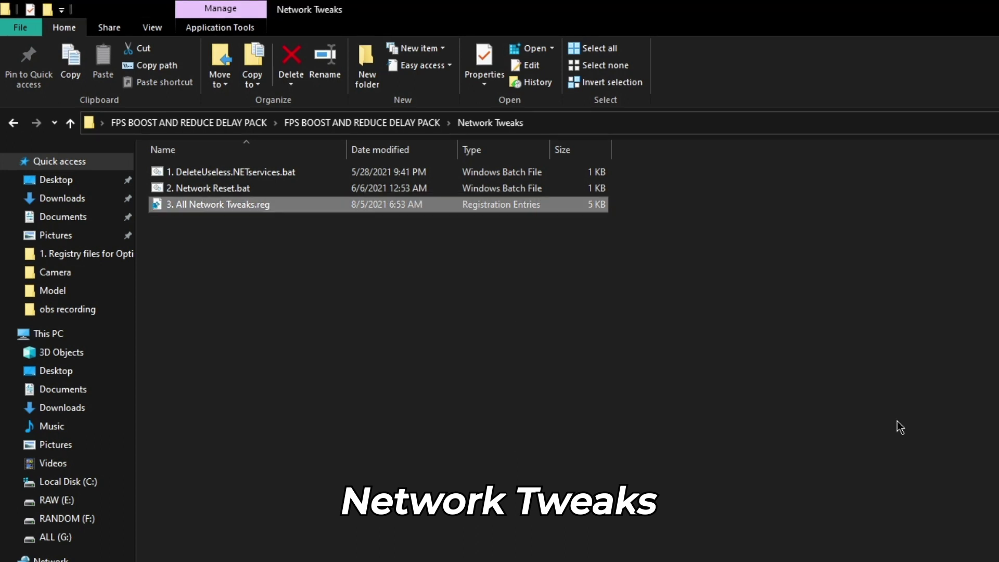
{"action": "left_click", "coordinate": [751, 387]}
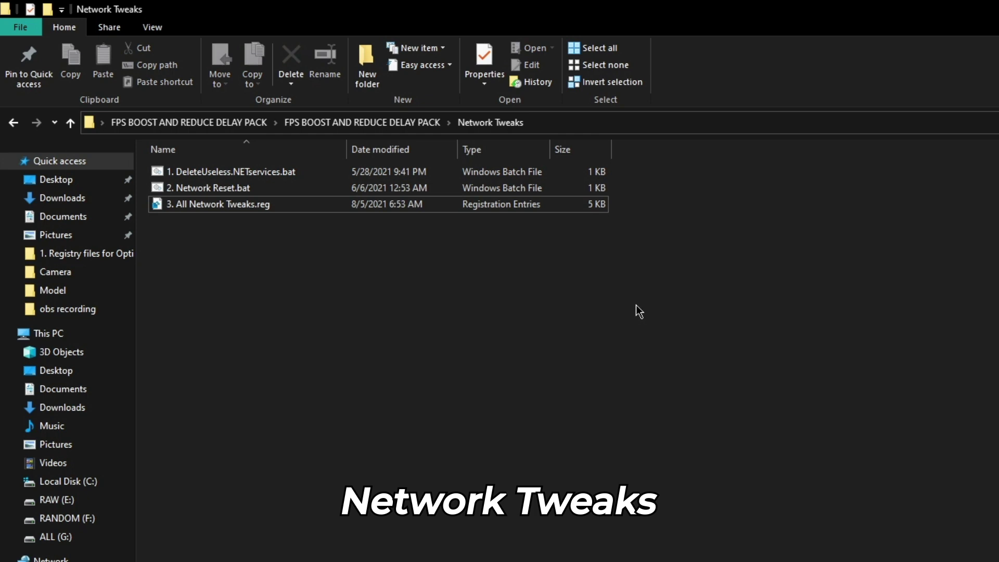
Run Network Reset.bat, answer 'y' to reset the network, and return to the pack folder
{"action": "left_click", "coordinate": [293, 187]}
{"action": "right_click", "coordinate": [292, 187]}
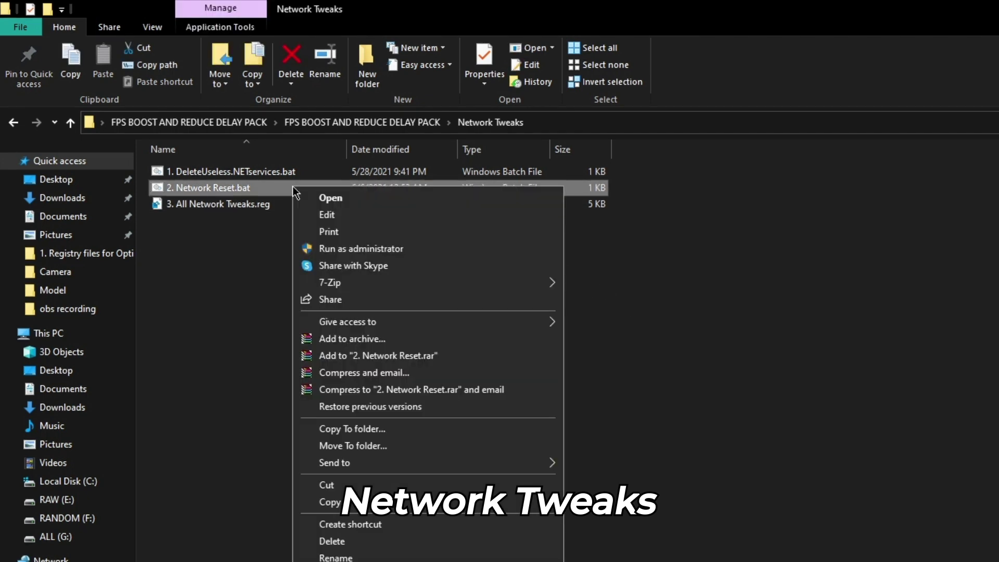
{"action": "left_click", "coordinate": [315, 198]}
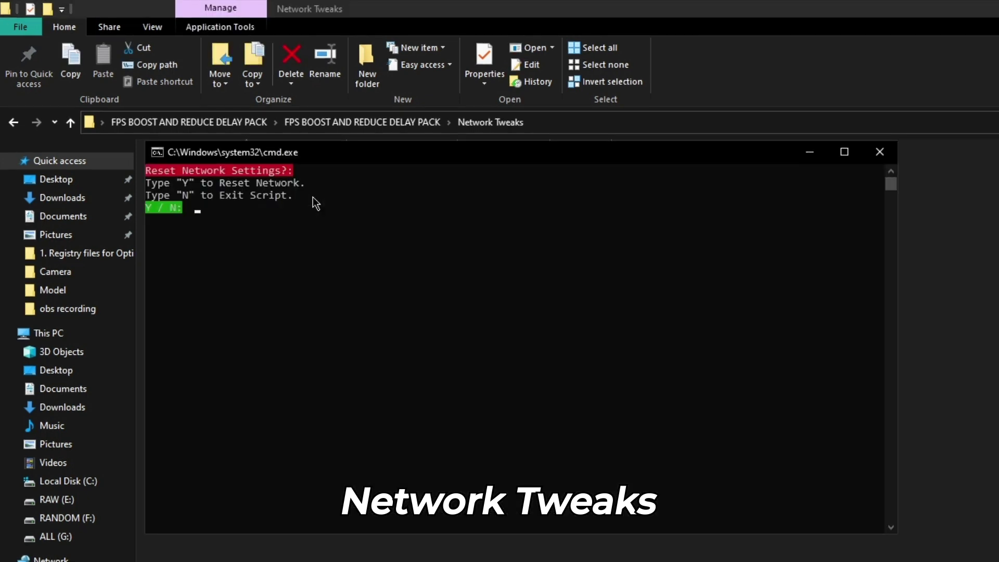
{"action": "type", "text": "y"}
{"action": "key", "text": "BackSpace"}
{"action": "type", "text": "y"}
{"action": "key", "text": "Return"}
{"action": "key", "text": "Return"}
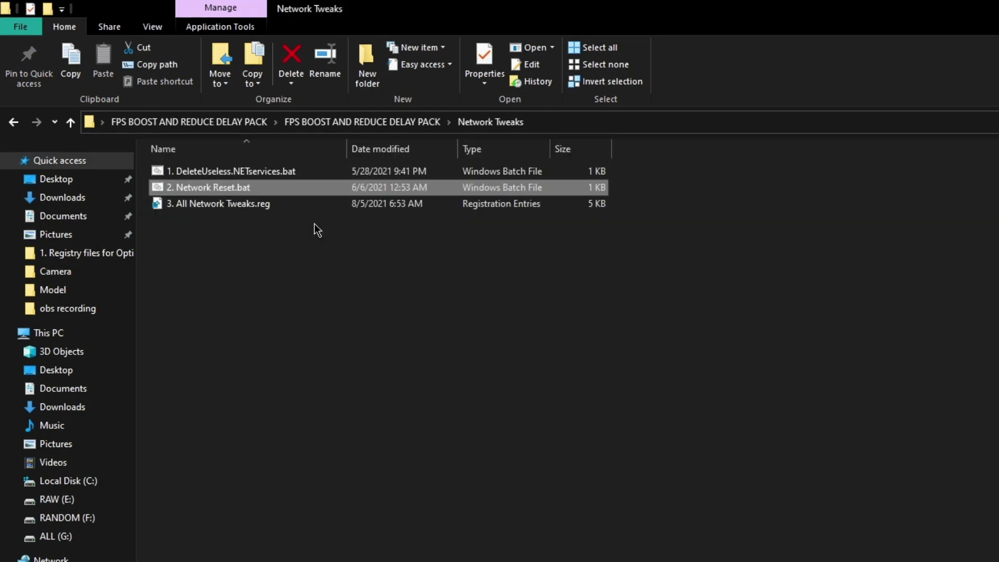
{"action": "key", "text": "alt+Left"}
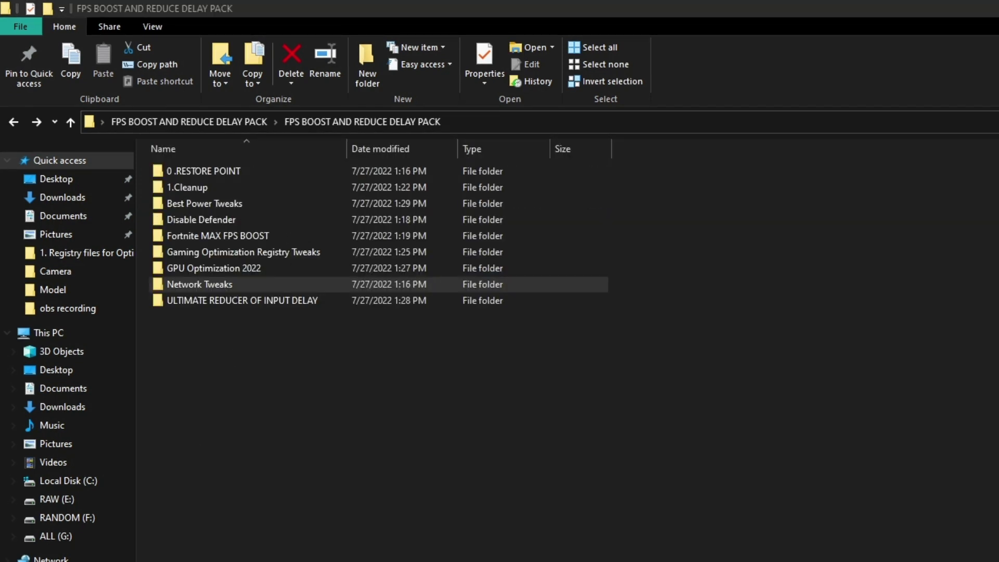
In ULTIMATE REDUCER OF INPUT DELAY, run FilterKeysSetter from 2. FilterKeys and apply its settings
{"action": "left_click", "coordinate": [379, 451]}
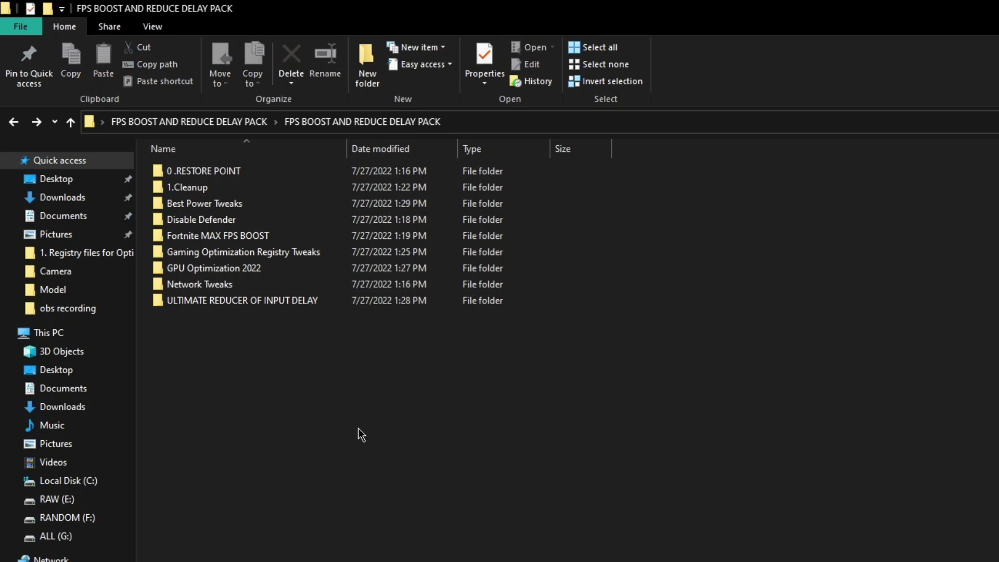
{"action": "double_click", "coordinate": [239, 306]}
{"action": "double_click", "coordinate": [285, 186]}
{"action": "double_click", "coordinate": [285, 175]}
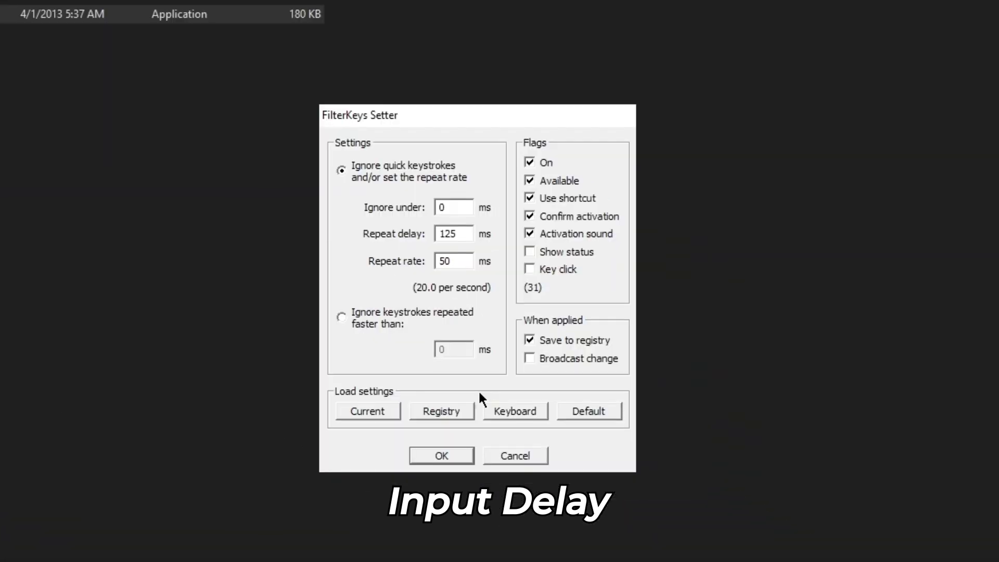
{"action": "left_click", "coordinate": [453, 451]}
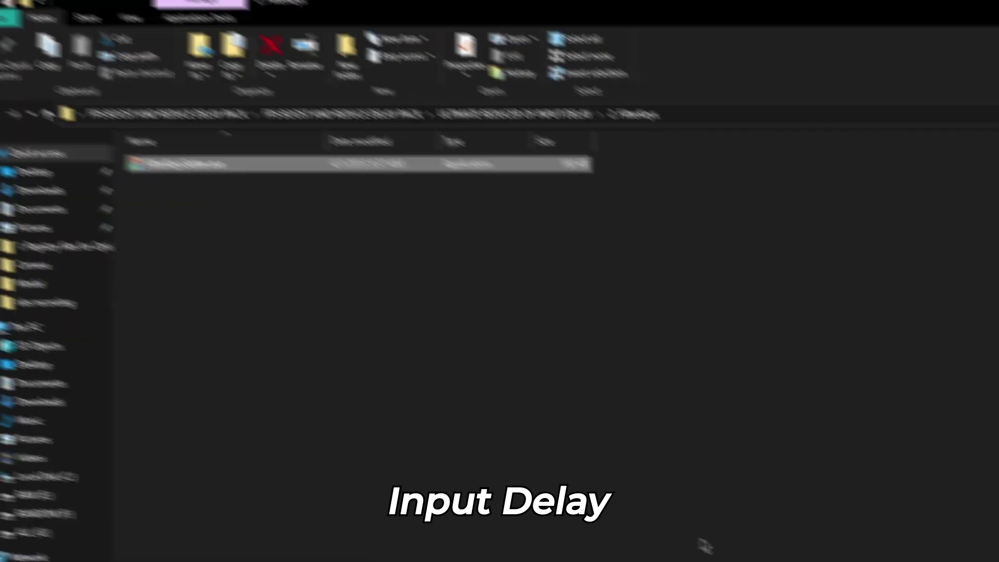
{"action": "key", "text": "alt+Left"}
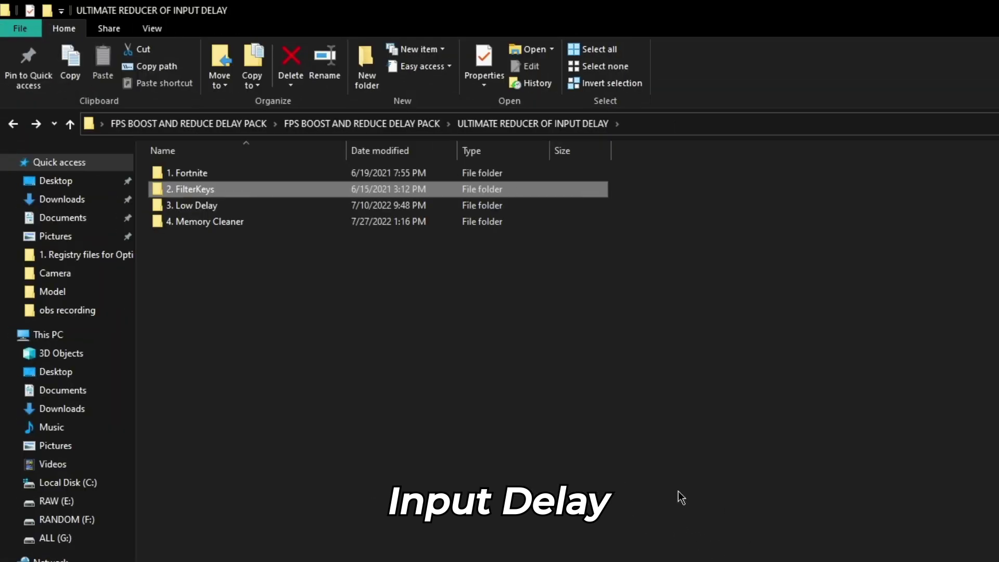
Merge Low Delay.reg, then launch Memory Cleaner.exe from the 4. Memory Cleaner folder
{"action": "double_click", "coordinate": [286, 206]}
{"action": "double_click", "coordinate": [232, 176]}
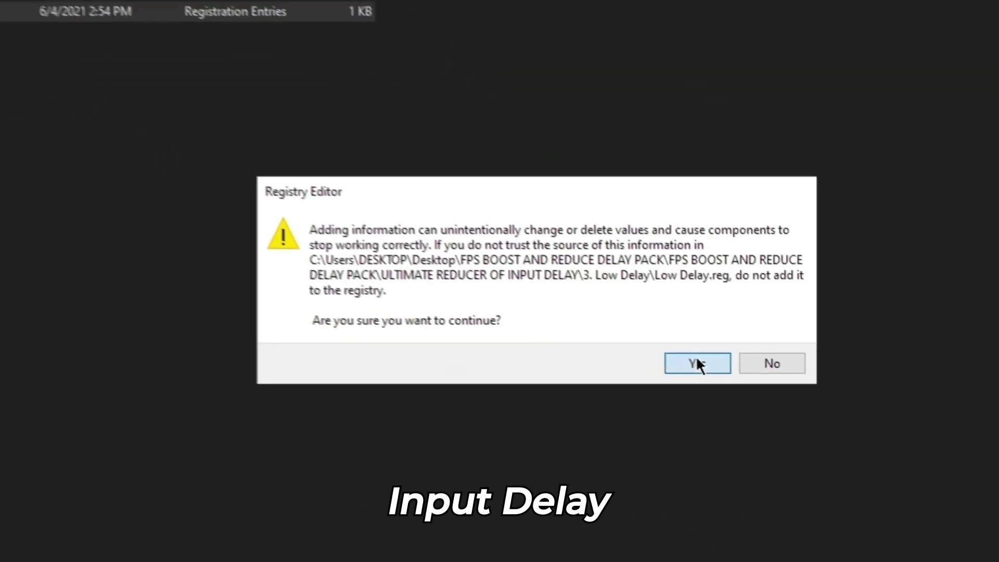
{"action": "left_click", "coordinate": [743, 373]}
{"action": "key", "text": "alt+Left"}
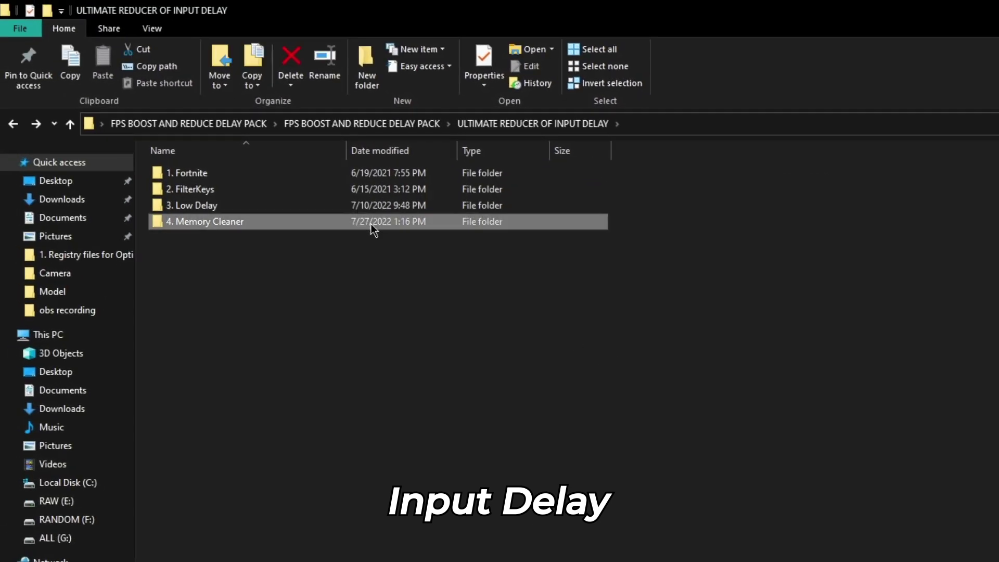
{"action": "double_click", "coordinate": [372, 223]}
{"action": "right_click", "coordinate": [320, 211]}
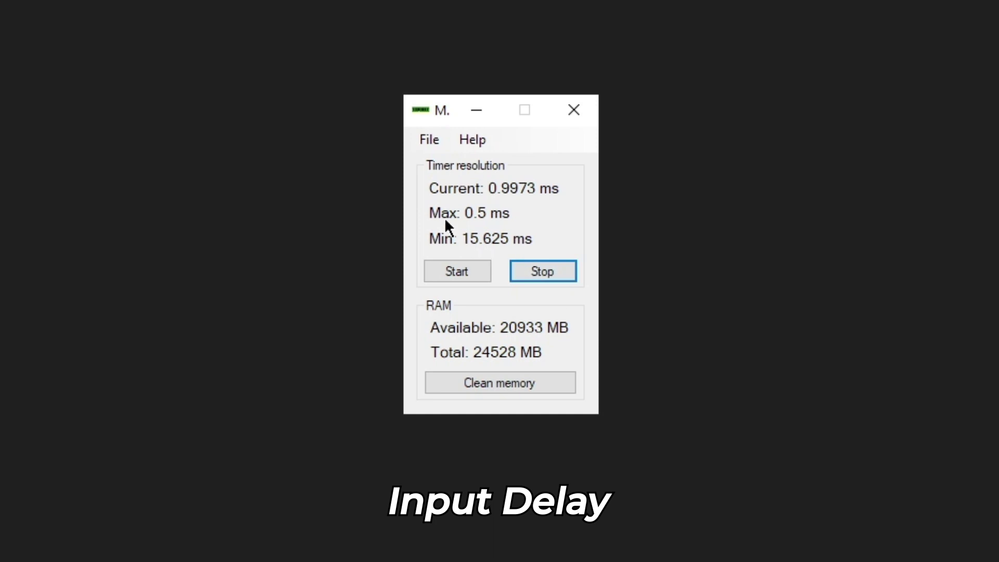
Enable low priority standby list clearing and Start minimized, start the 0.5 ms timer, and clean memory
{"action": "left_click", "coordinate": [432, 142]}
{"action": "left_click", "coordinate": [449, 161]}
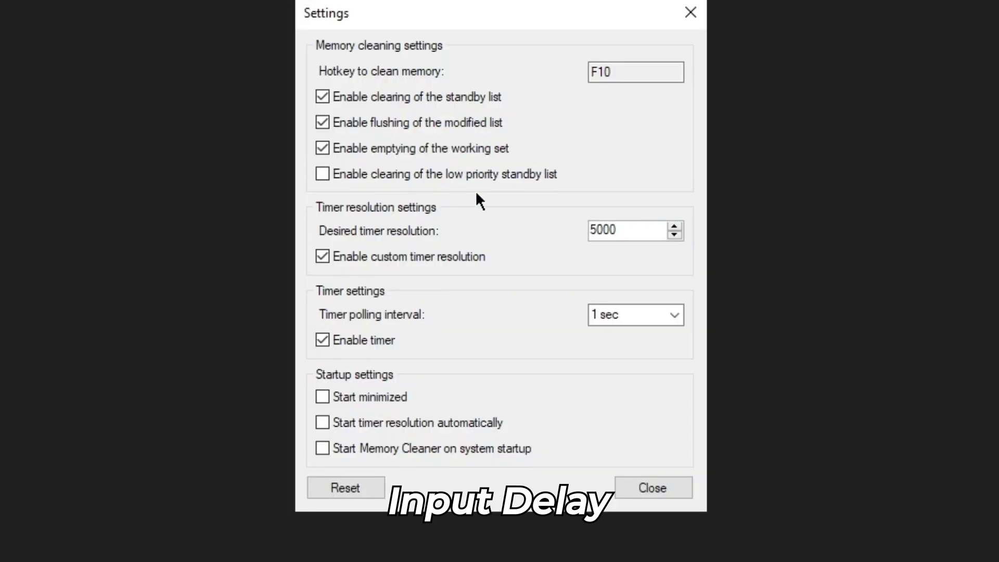
{"action": "left_click", "coordinate": [432, 172]}
{"action": "left_click", "coordinate": [372, 397]}
{"action": "left_click", "coordinate": [631, 488]}
{"action": "left_click", "coordinate": [465, 274]}
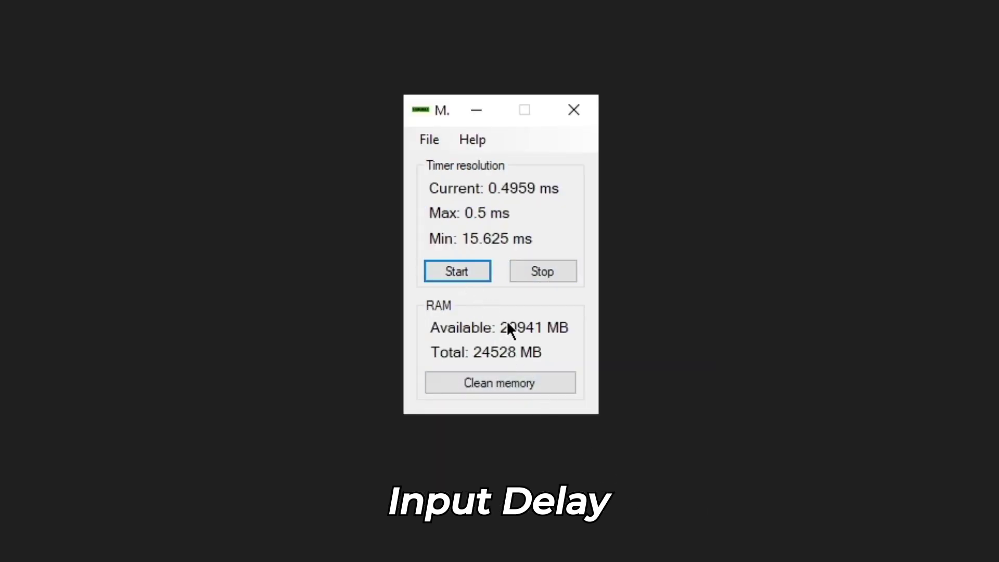
{"action": "left_click", "coordinate": [558, 385]}
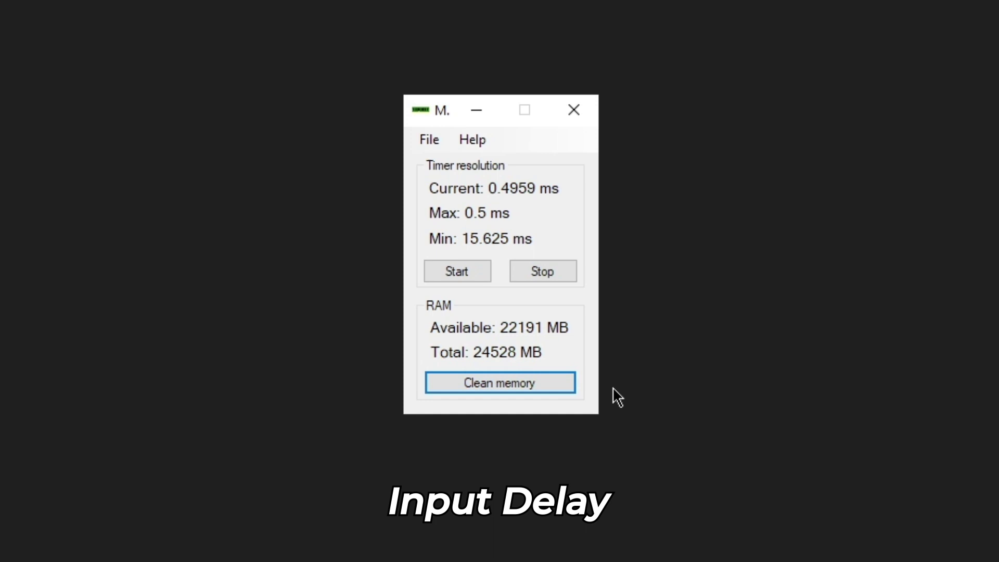